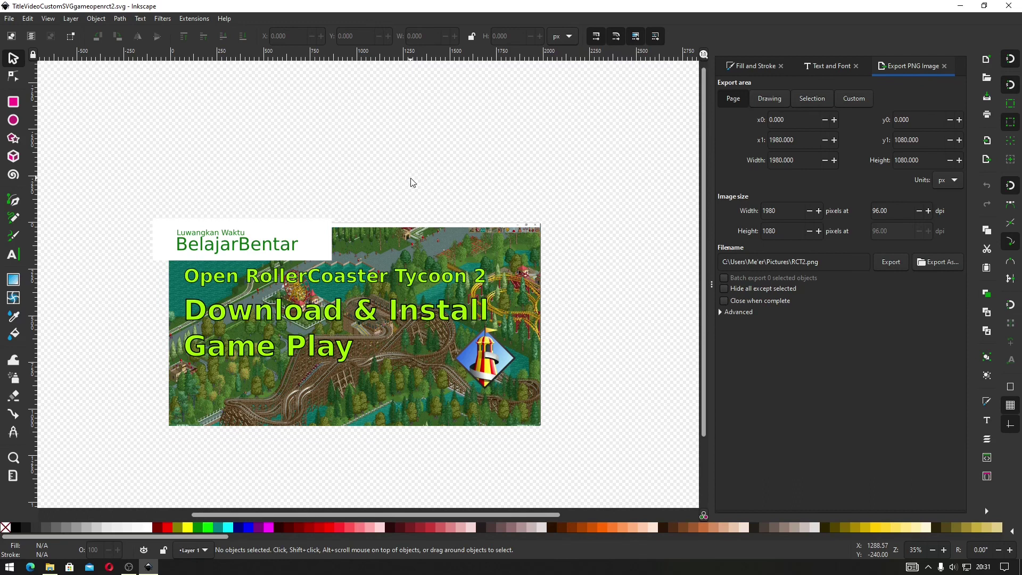
# Step: Open Inkscape's Help menu to see the help resources and program information
pyautogui.click(224, 19)
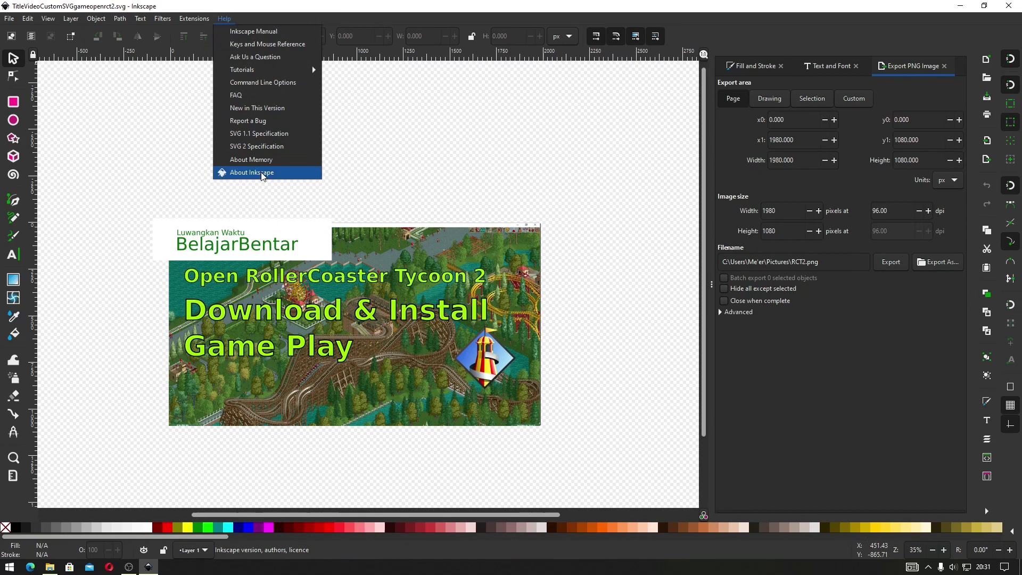
# Step: Check the Inkscape version (1.1) in the About dialog, then close it
pyautogui.click(262, 174)
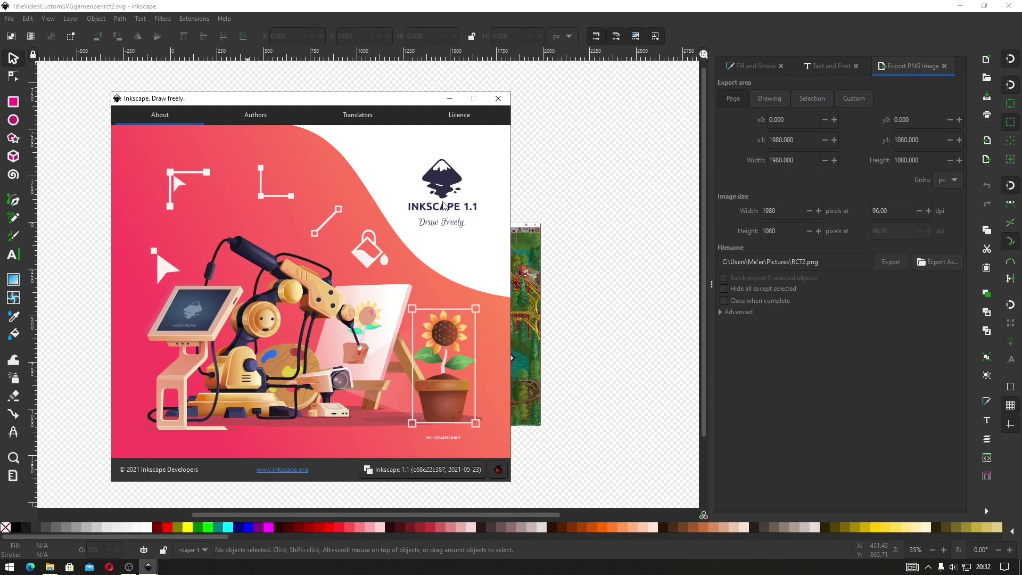
pyautogui.click(498, 98)
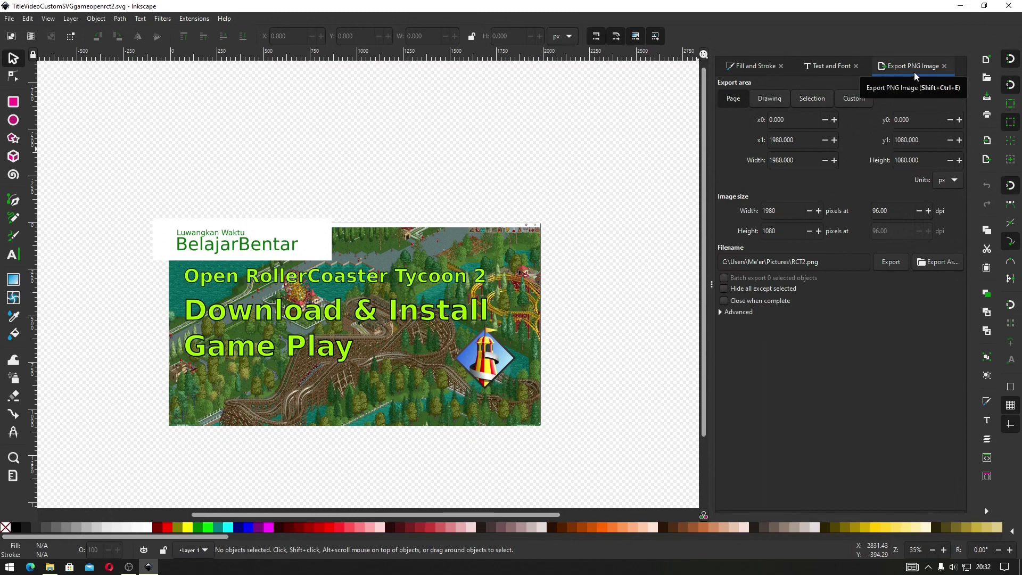
pyautogui.click(944, 66)
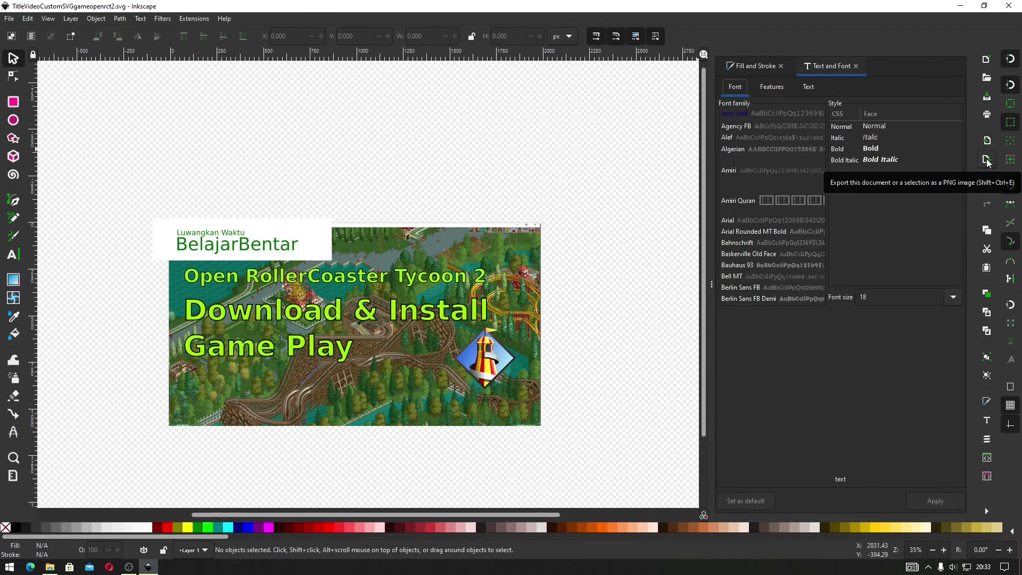
pyautogui.press('super+plus')
pyautogui.press('super+minus')
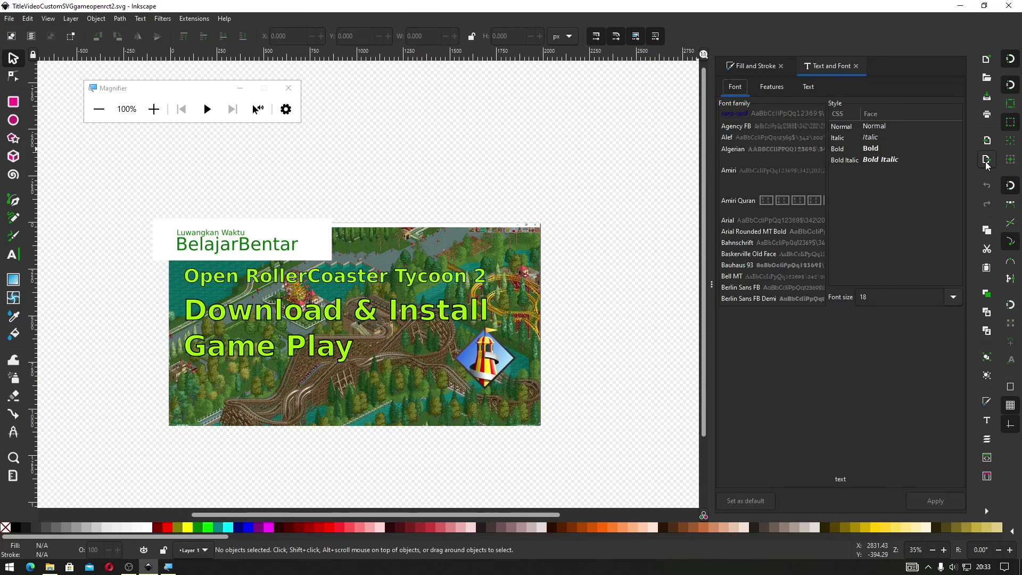
pyautogui.click(986, 161)
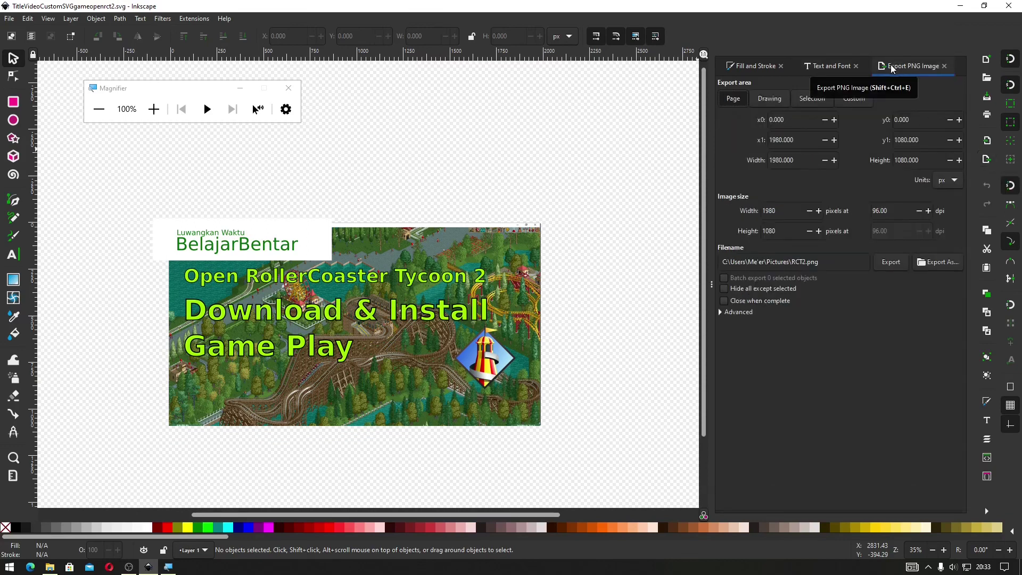
pyautogui.click(944, 66)
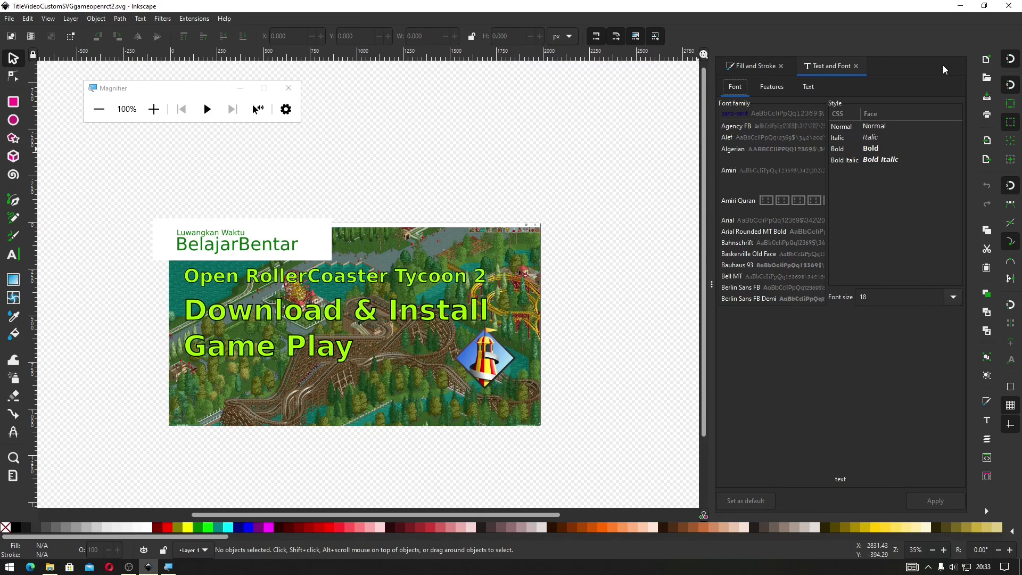
pyautogui.hotkey('ctrl', 'shift', 'e')
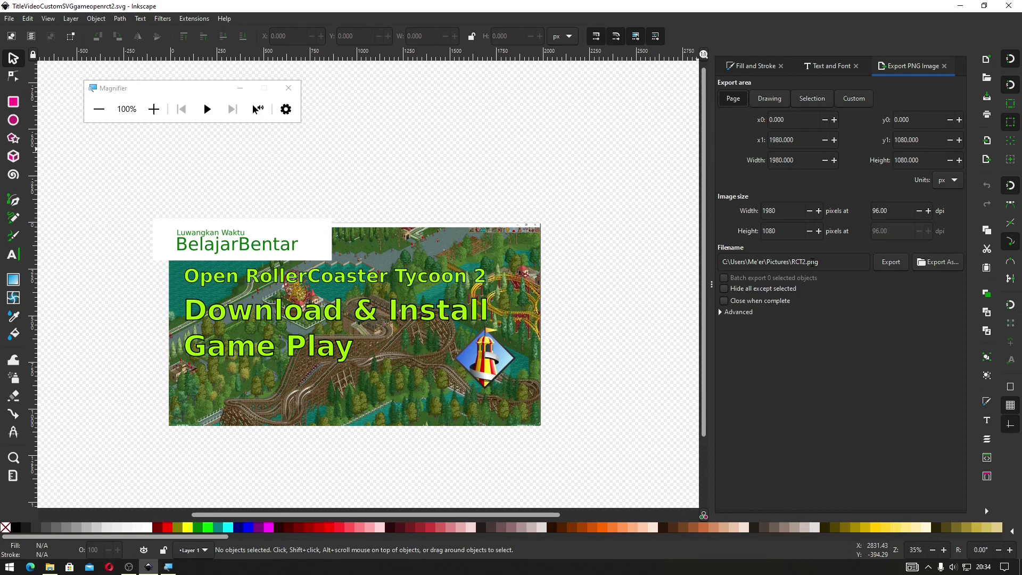
# Step: Export the page to RCT2.png and verify it in File Explorer as a 1980×1080, 4.01 MB file
pyautogui.click(888, 265)
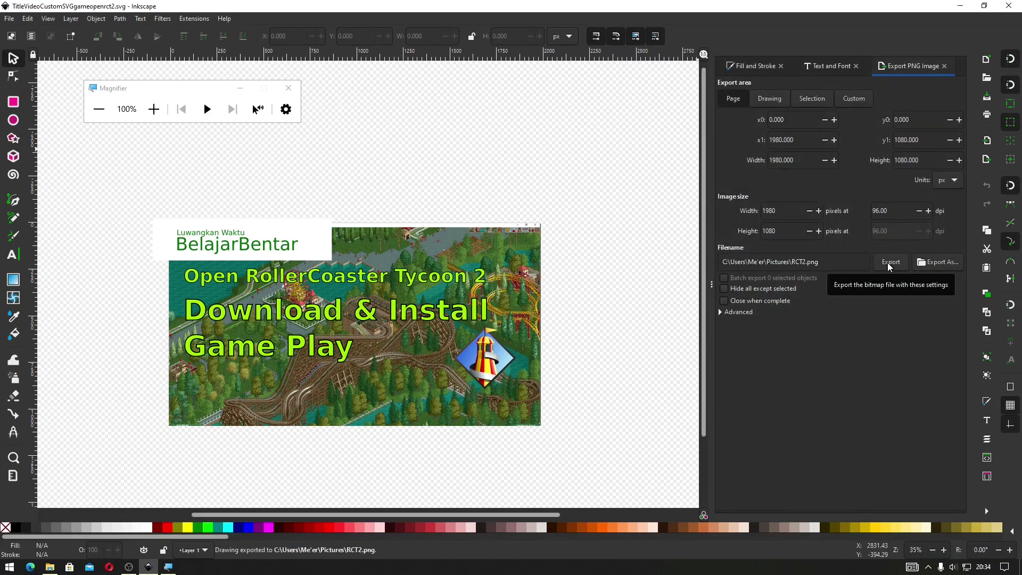
pyautogui.click(43, 572)
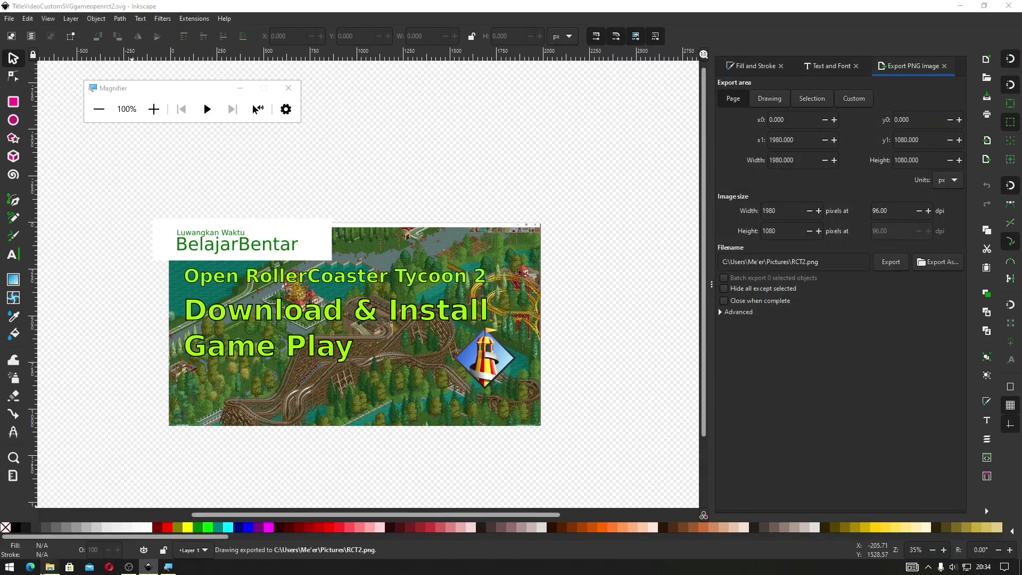
pyautogui.click(475, 368)
pyautogui.moveTo(465, 367)
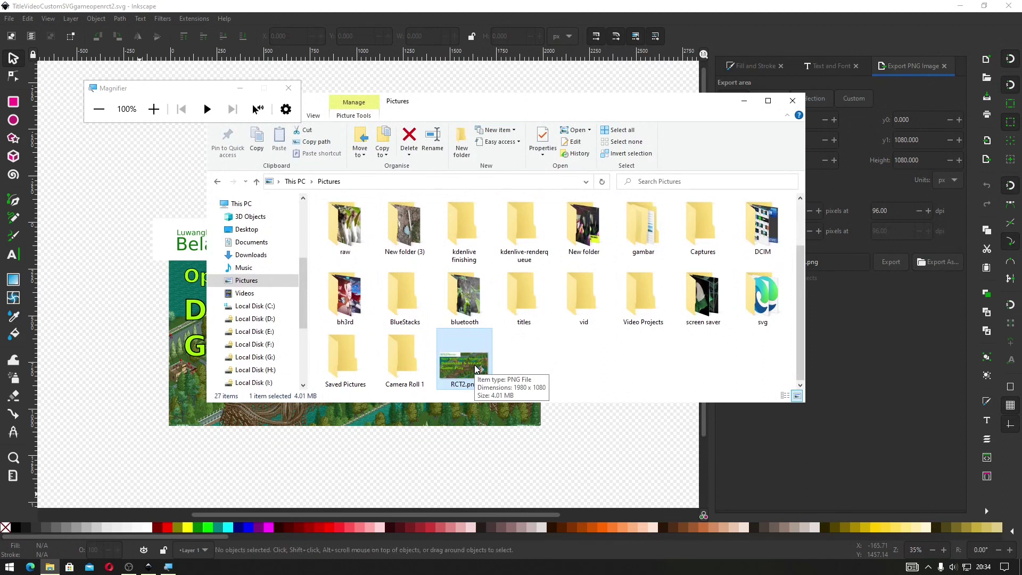
pyautogui.click(850, 325)
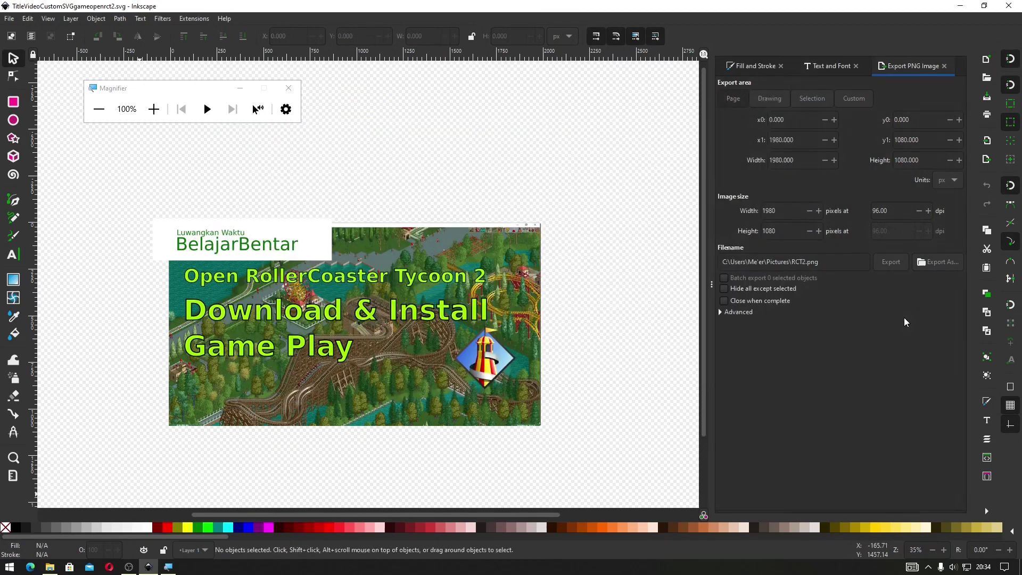
# Step: Switch the export file type to JPEG (*.jpg) and save it as RCT2.jpg in Pictures
pyautogui.click(930, 263)
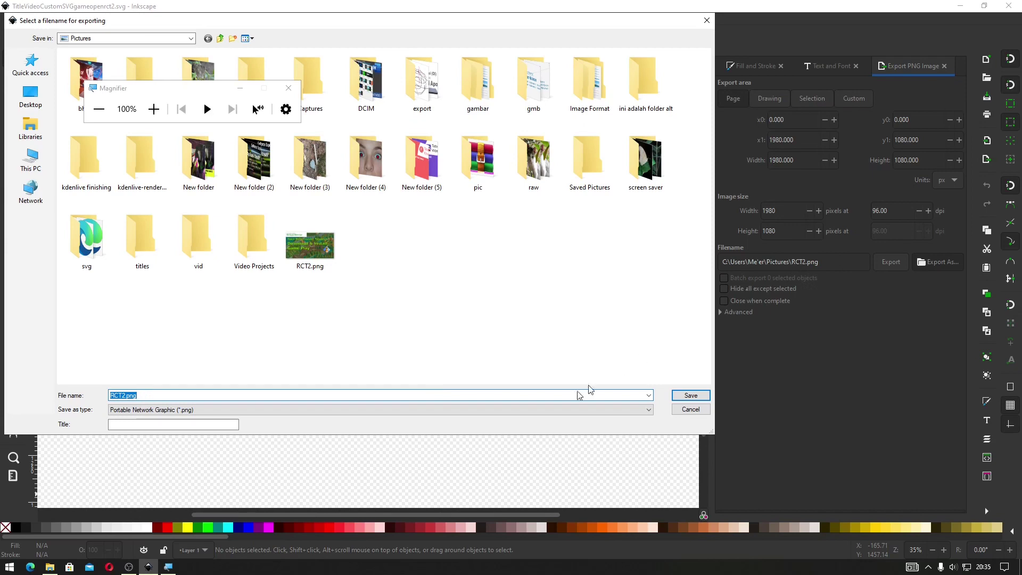
pyautogui.click(501, 409)
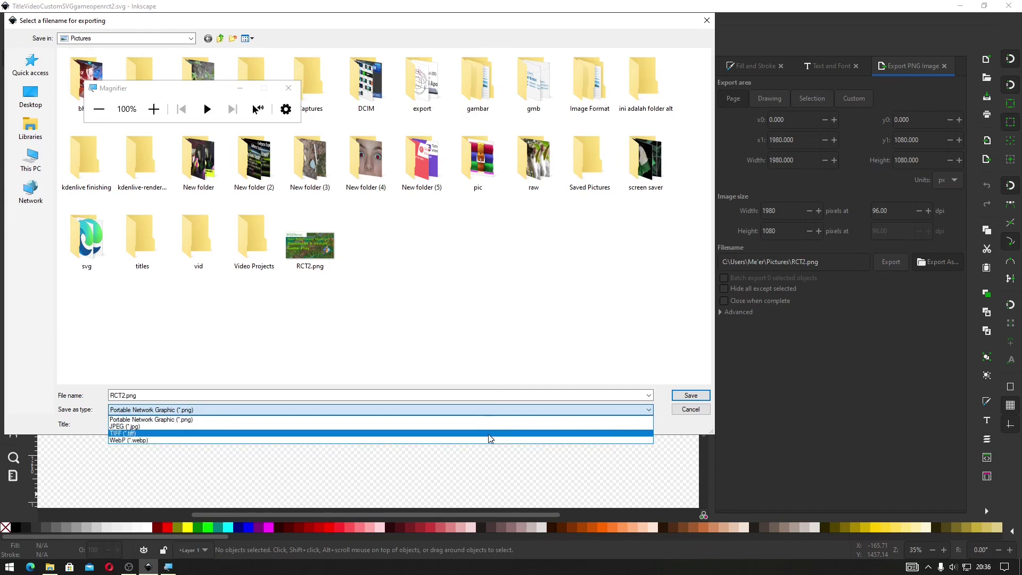
pyautogui.click(490, 426)
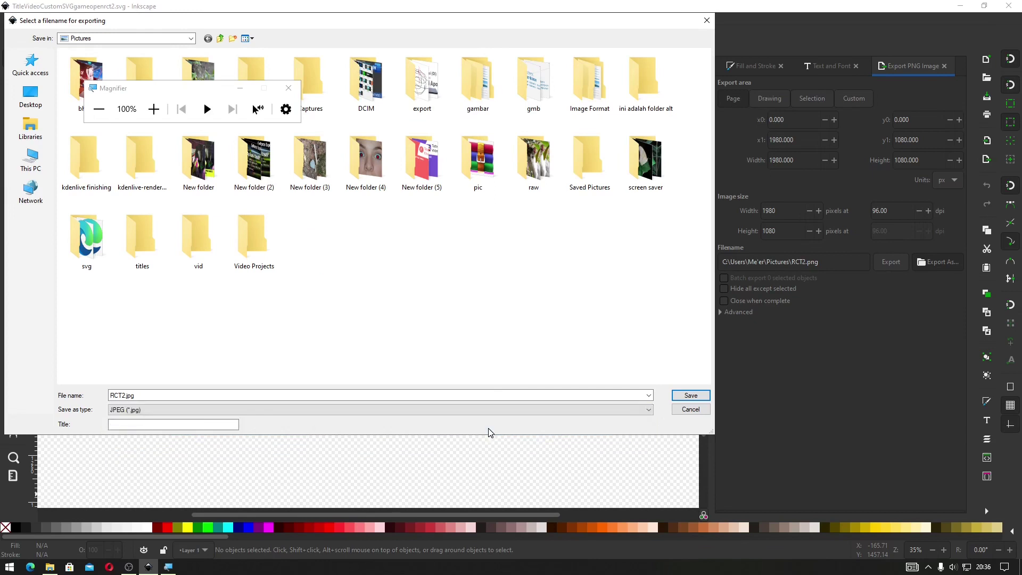
pyautogui.click(688, 396)
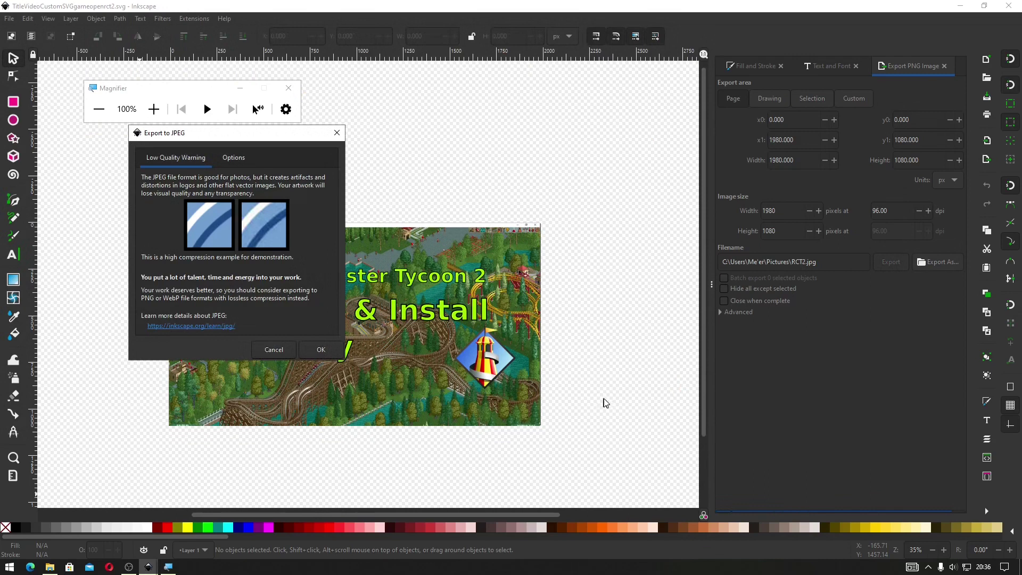
# Step: Accept the JPEG quality warning to export RCT2.jpg, and check the file in File Explorer
pyautogui.click(321, 349)
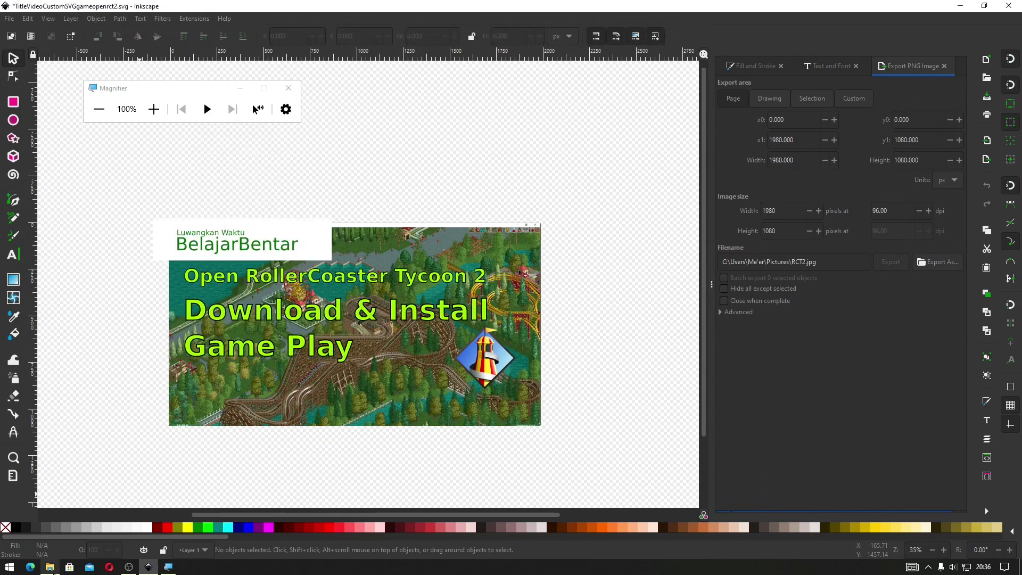
pyautogui.click(530, 365)
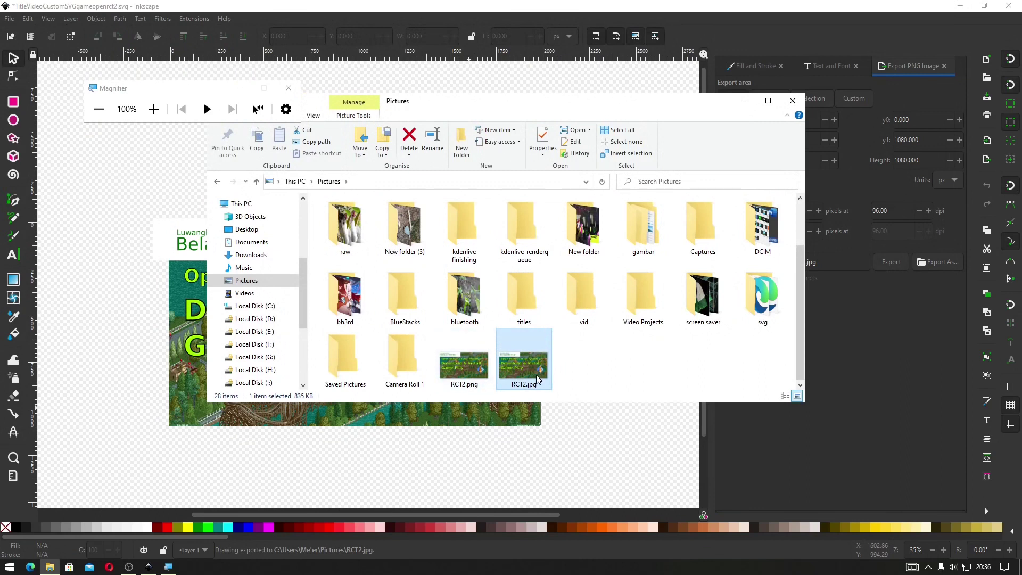
pyautogui.click(862, 340)
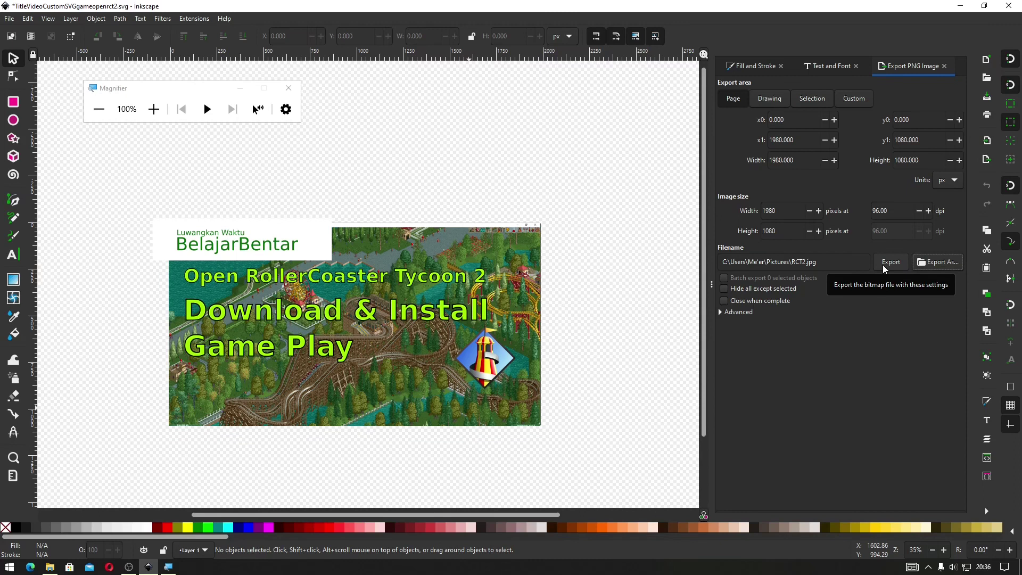
pyautogui.click(942, 263)
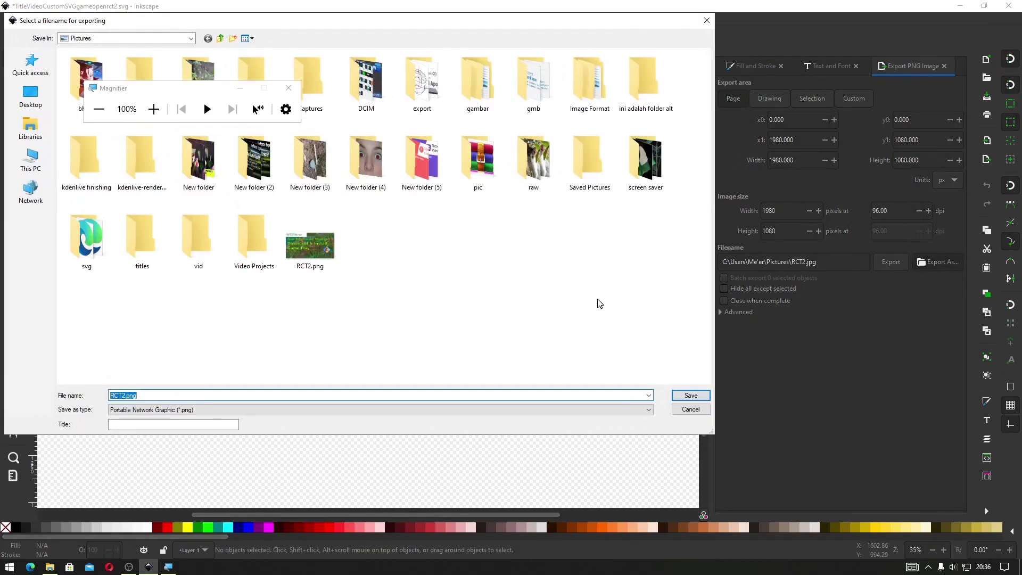
pyautogui.click(503, 410)
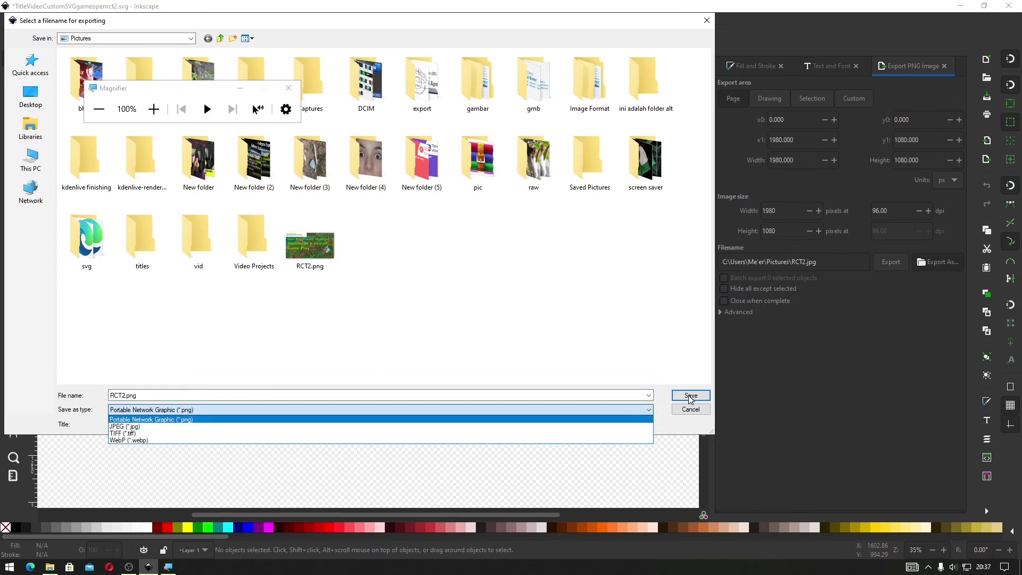
pyautogui.click(691, 410)
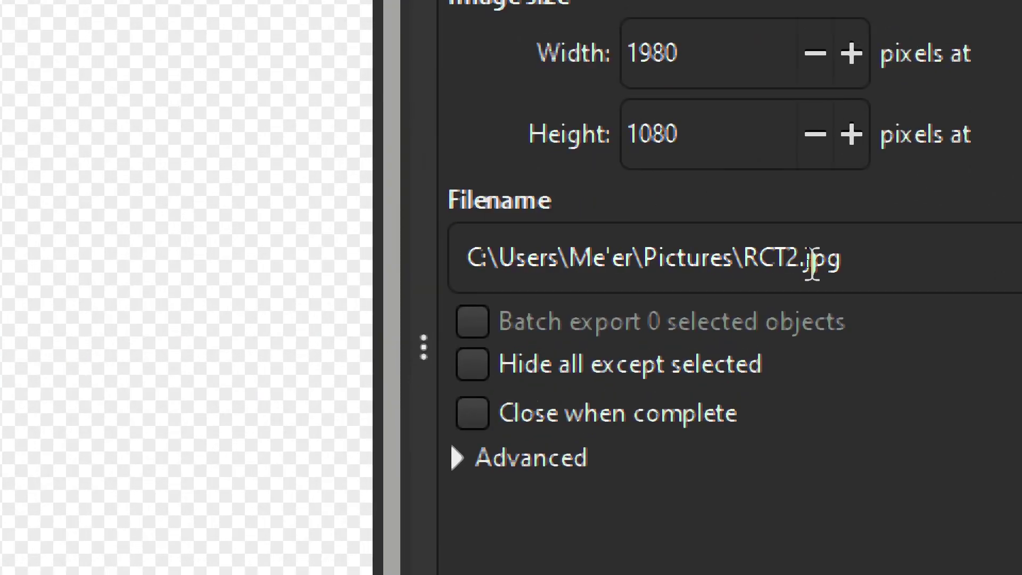
# Step: Replace the .jpg extension in the export filename with webp, making it RCT2.webp
pyautogui.click(810, 259)
pyautogui.click(801, 258)
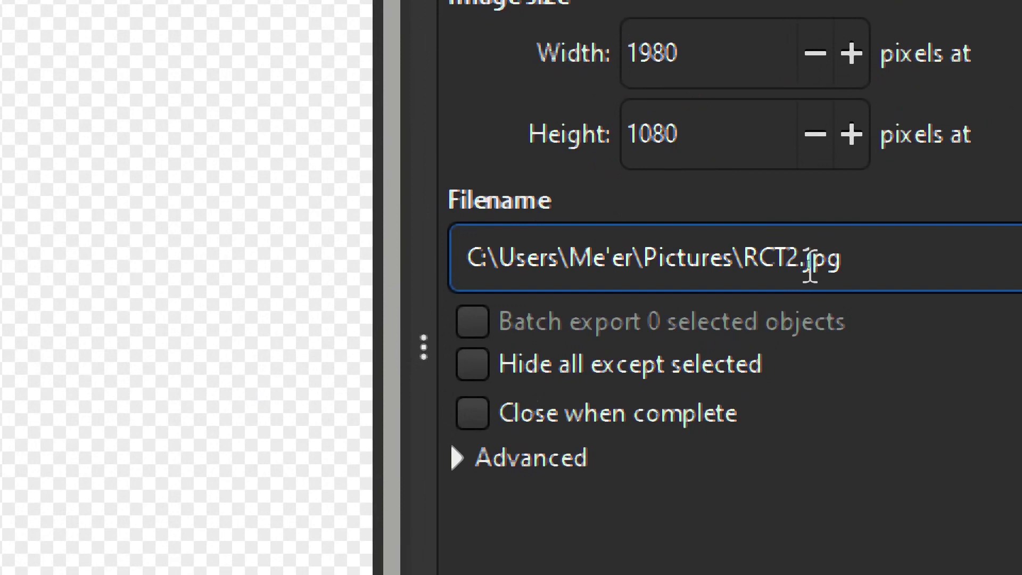
pyautogui.moveTo(804, 263); pyautogui.dragTo(907, 266)
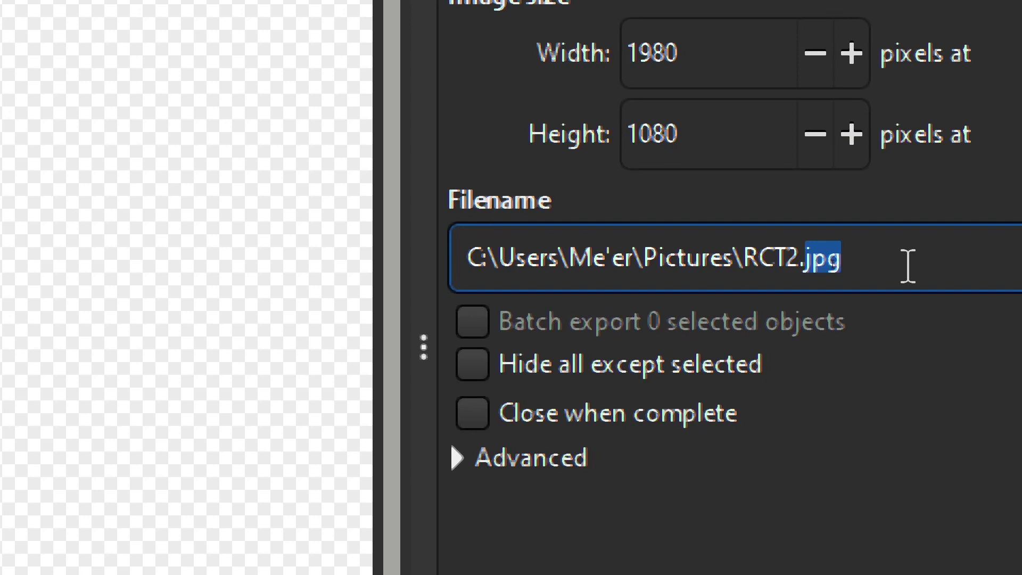
pyautogui.write('webp')
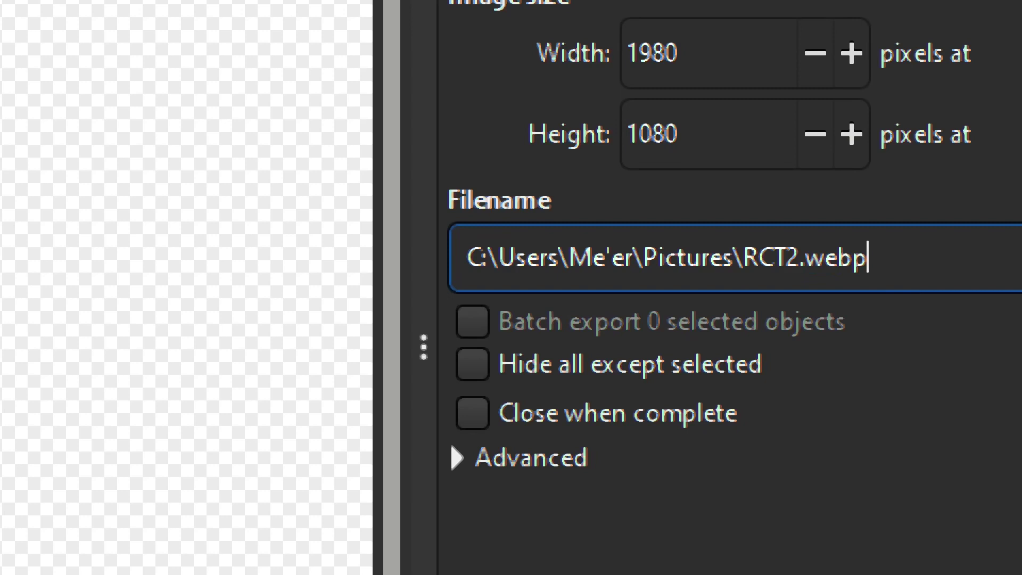
pyautogui.press('BackSpace')
pyautogui.press('BackSpace')
pyautogui.press('BackSpace')
pyautogui.press('BackSpace')
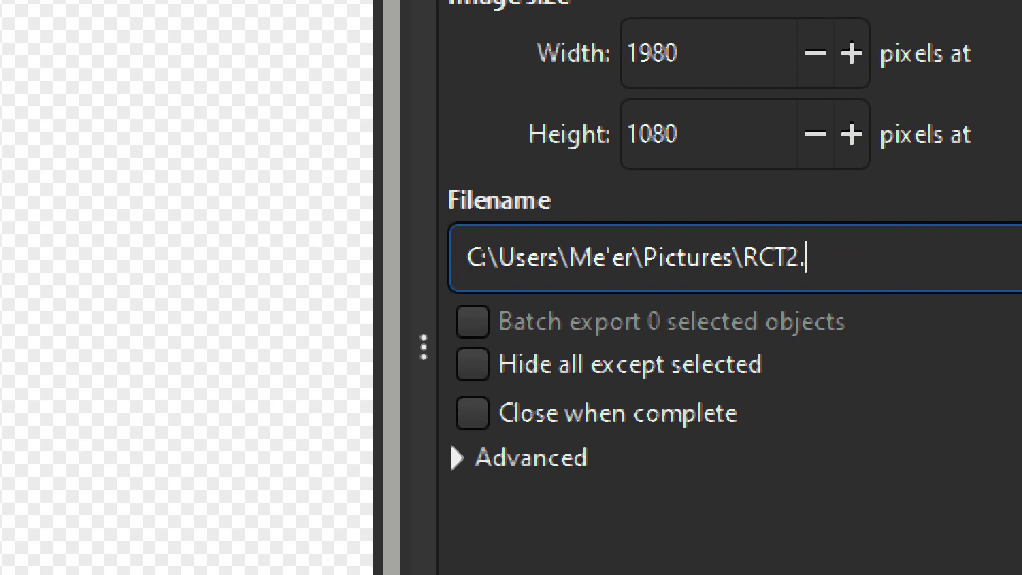
pyautogui.write('png')
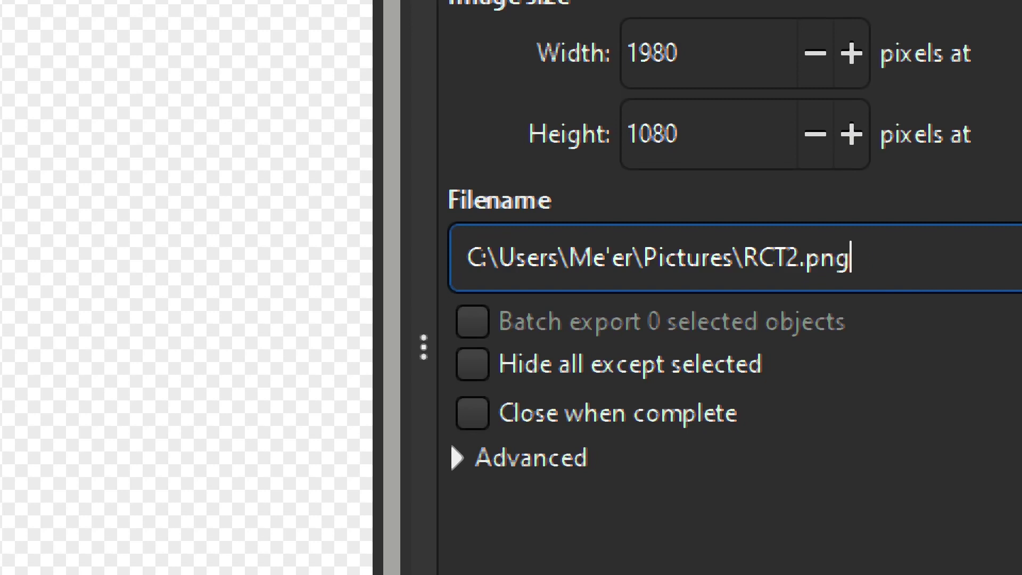
pyautogui.press('BackSpace')
pyautogui.press('BackSpace')
pyautogui.press('BackSpace')
pyautogui.write('tiff')
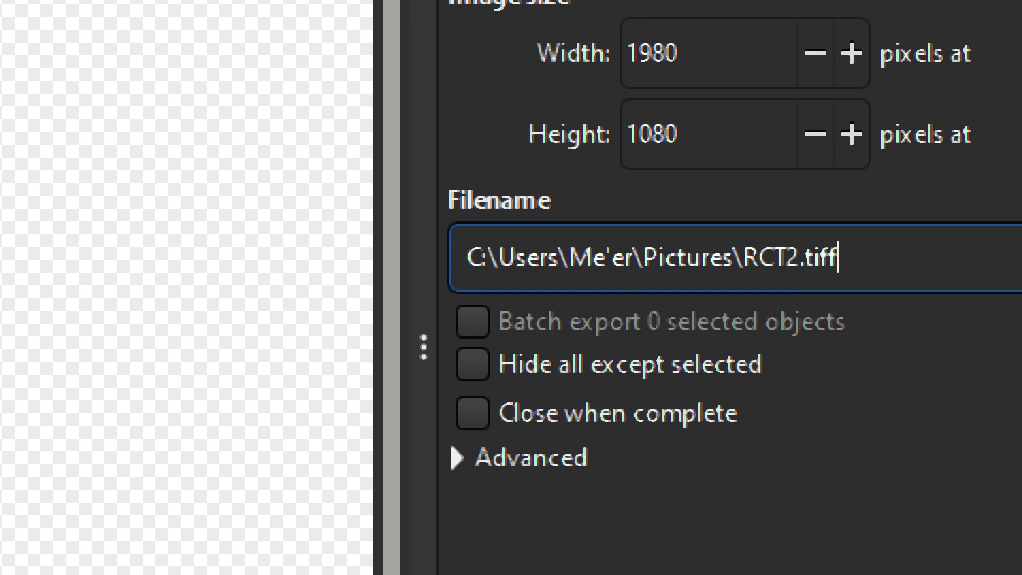
pyautogui.press('BackSpace')
pyautogui.press('BackSpace')
pyautogui.press('BackSpace')
pyautogui.press('BackSpace')
pyautogui.write('webp')
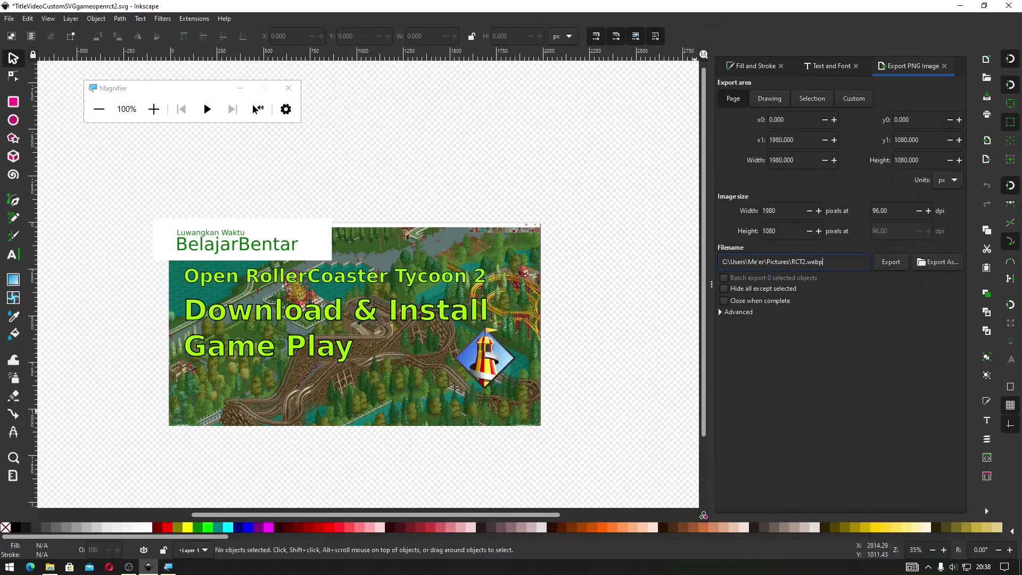
# Step: Export RCT2.webp as lossless WebP, keeping Quality 80 and Fastest encoding speed
pyautogui.click(889, 263)
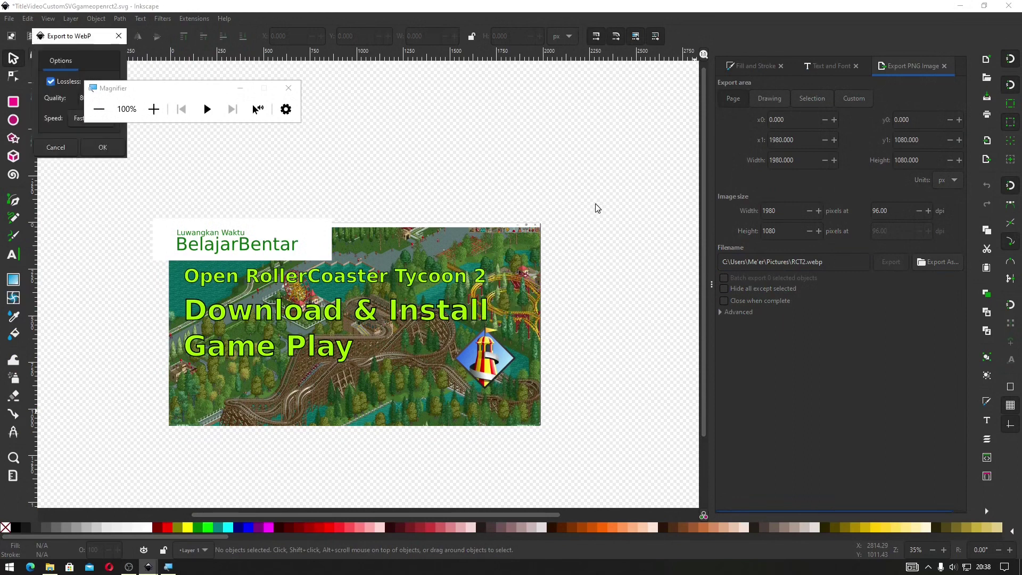
pyautogui.moveTo(73, 124); pyautogui.dragTo(84, 183)
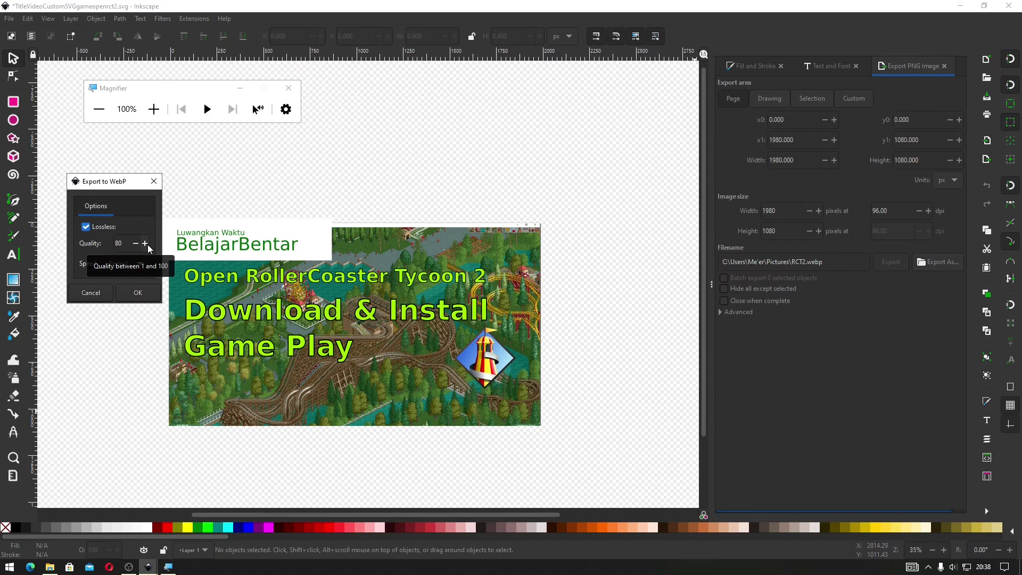
pyautogui.click(144, 265)
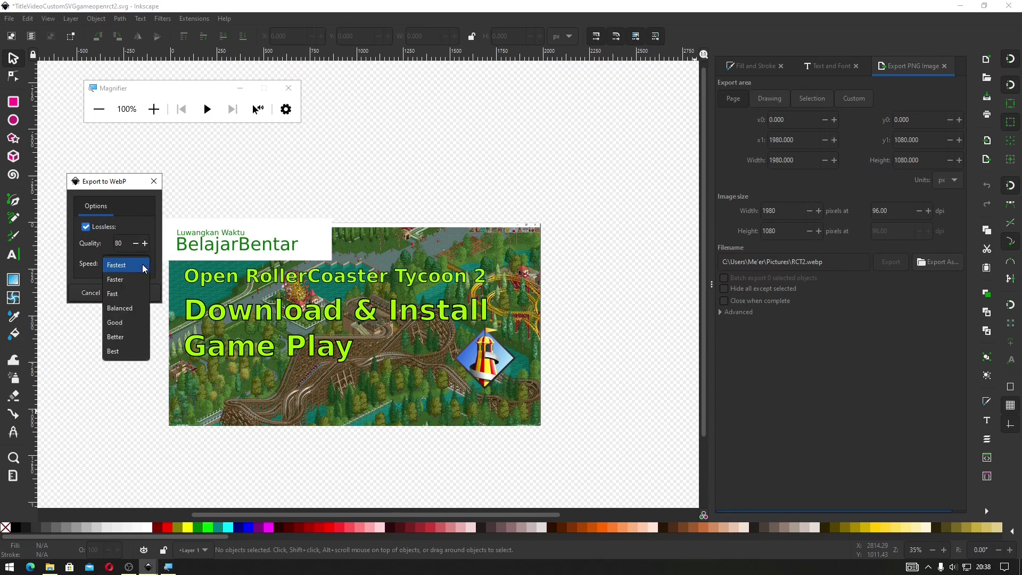
pyautogui.click(143, 265)
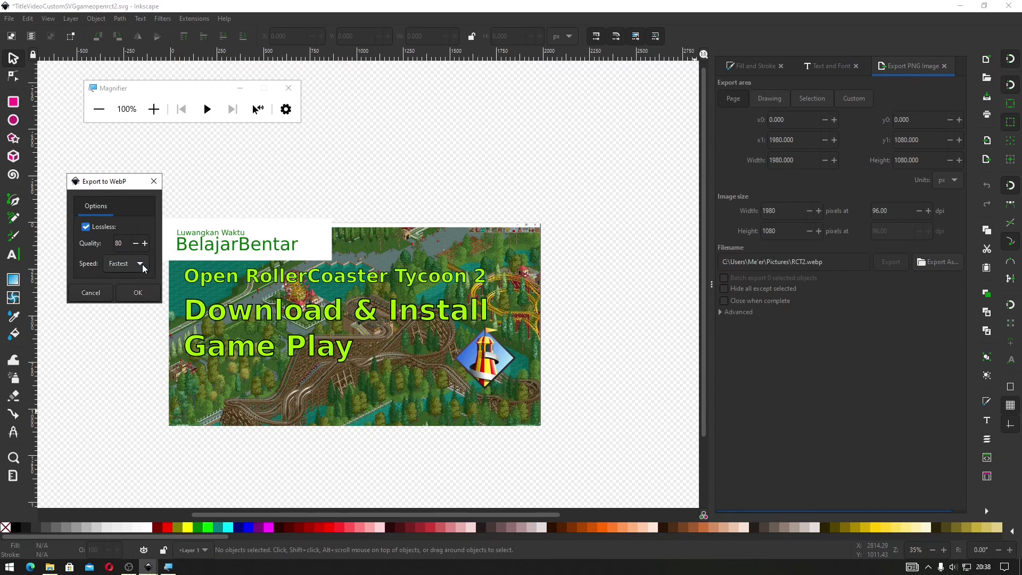
pyautogui.click(140, 293)
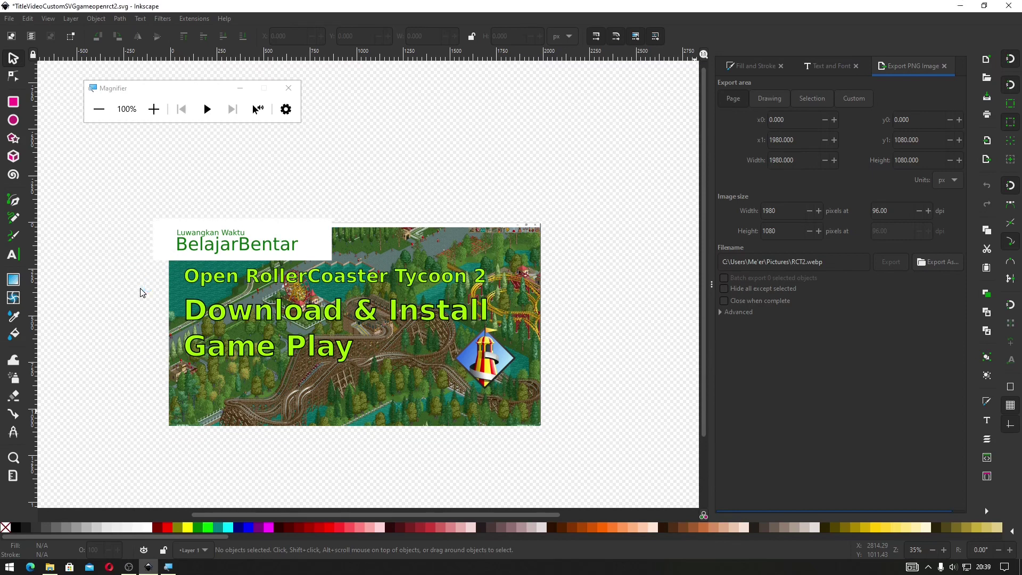
pyautogui.click(50, 566)
pyautogui.moveTo(583, 367)
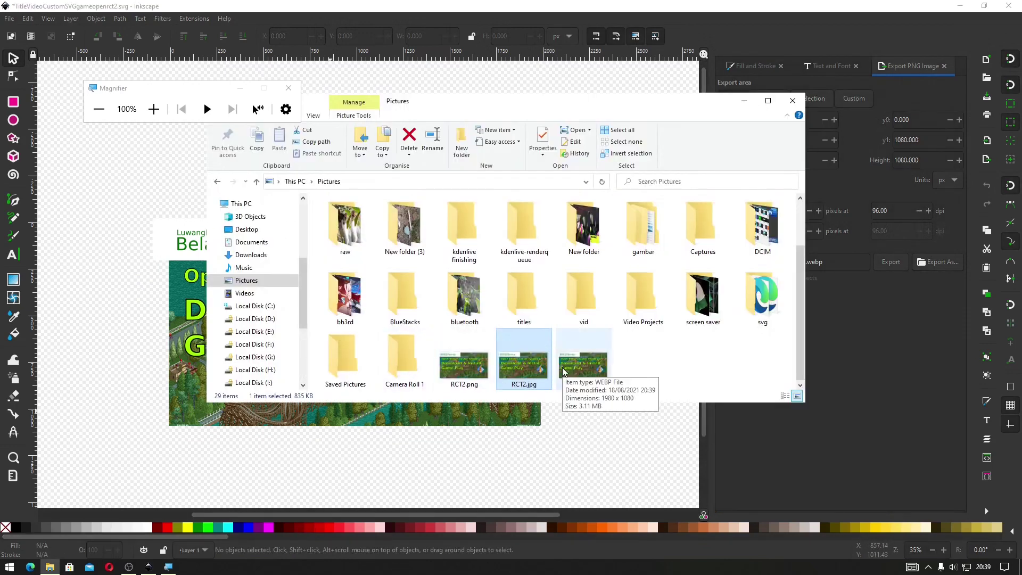
# Step: Compare the sizes of RCT2.webp (3.11 MB) and RCT2.jpg (835 KB) in Pictures
pyautogui.click(565, 369)
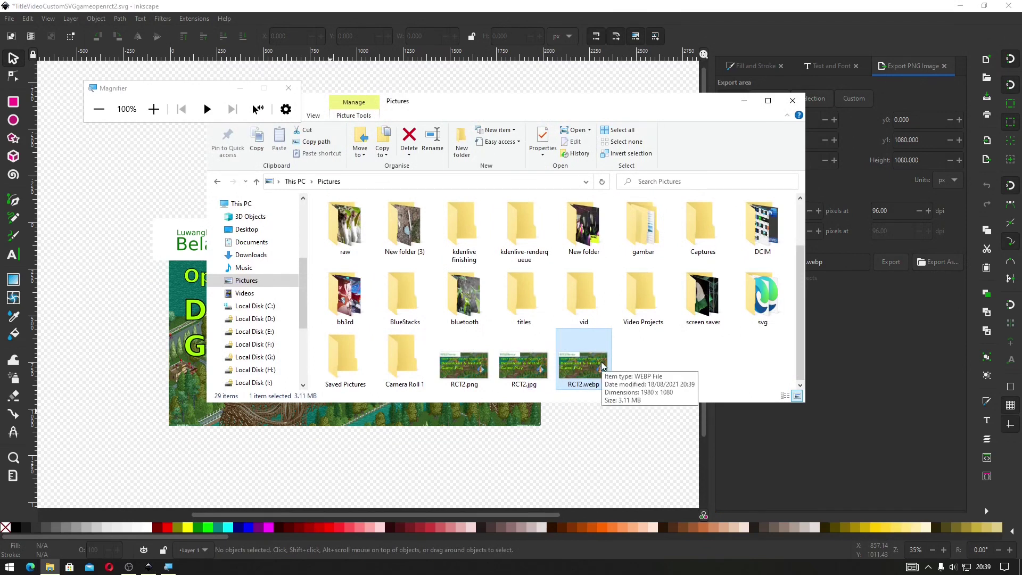
pyautogui.click(530, 367)
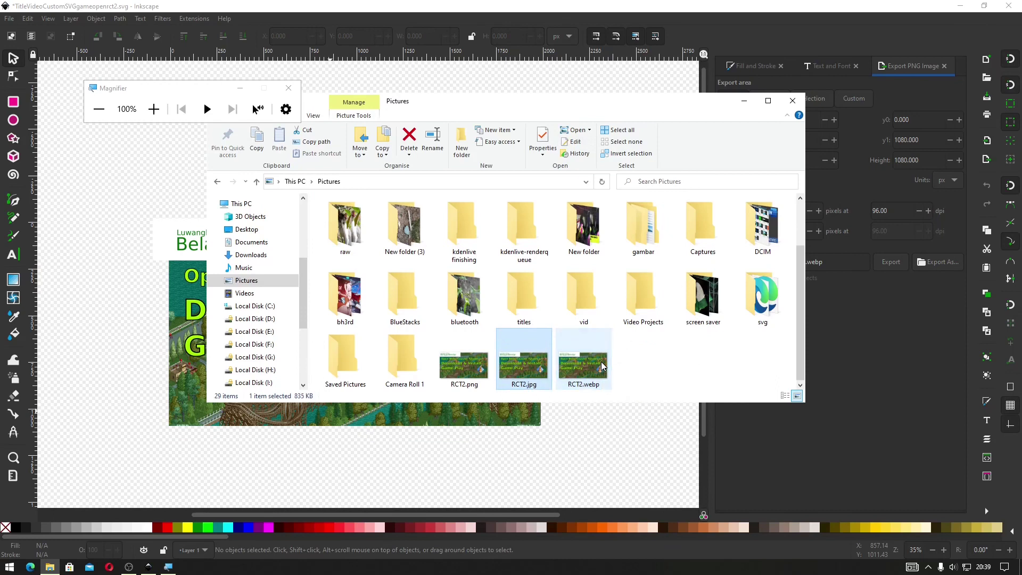
pyautogui.moveTo(523, 369)
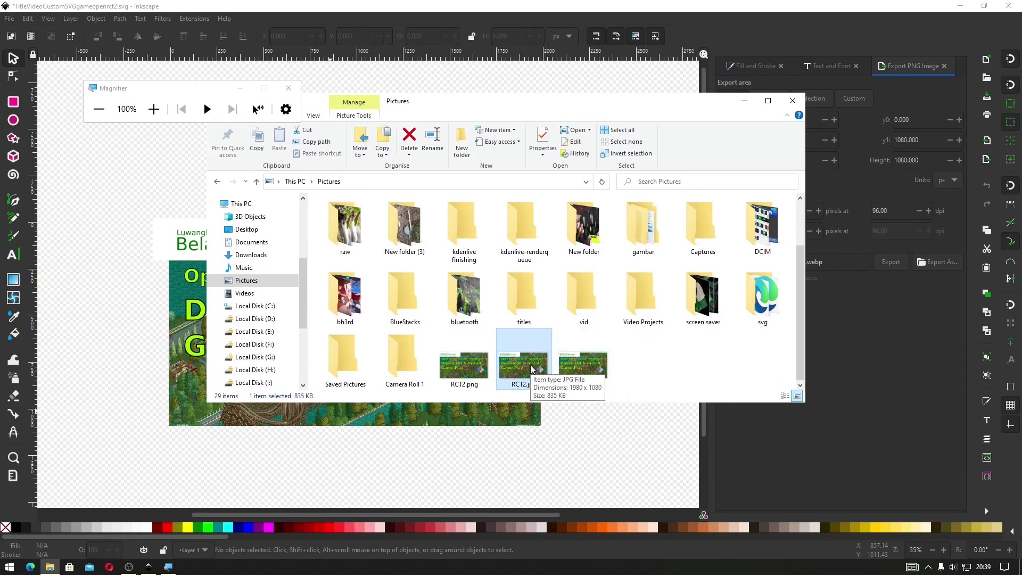
pyautogui.click(463, 367)
pyautogui.click(583, 366)
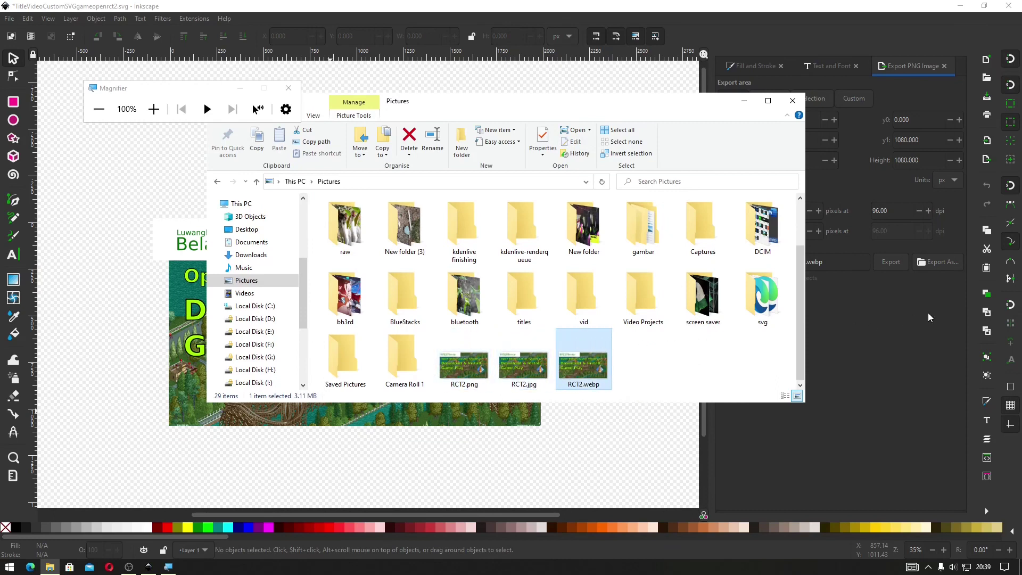
pyautogui.click(928, 317)
# Step: Re-export the title card, replacing the existing RCT2.webp, and confirm the WebP export options
pyautogui.click(897, 266)
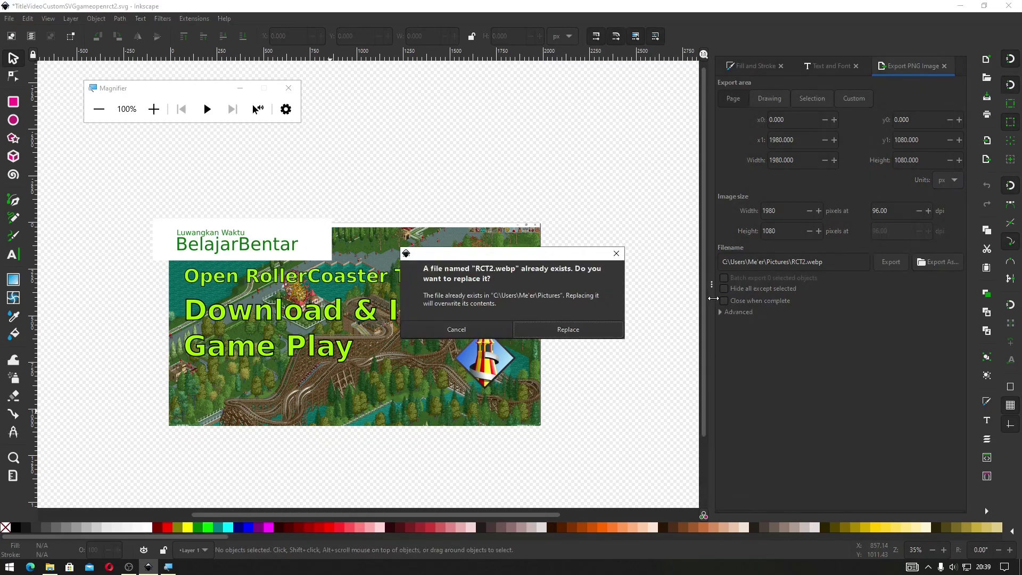
pyautogui.click(584, 329)
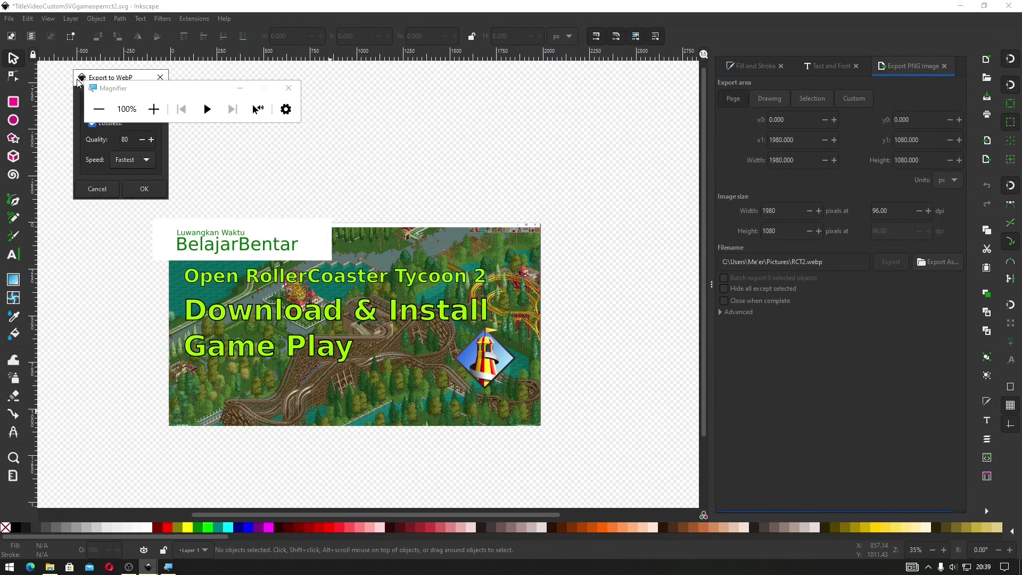
pyautogui.moveTo(77, 81); pyautogui.dragTo(68, 234)
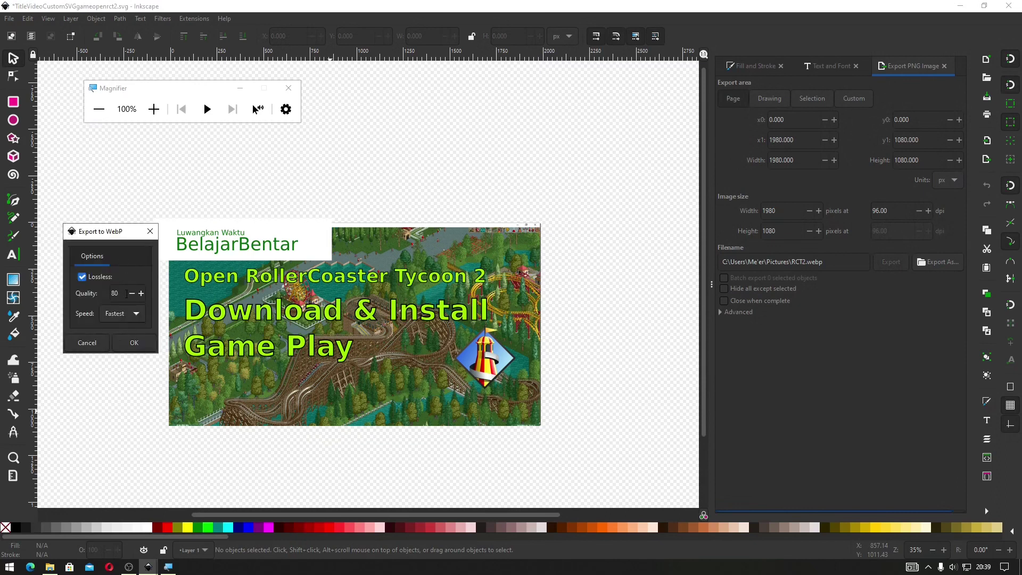
pyautogui.click(127, 294)
pyautogui.click(134, 342)
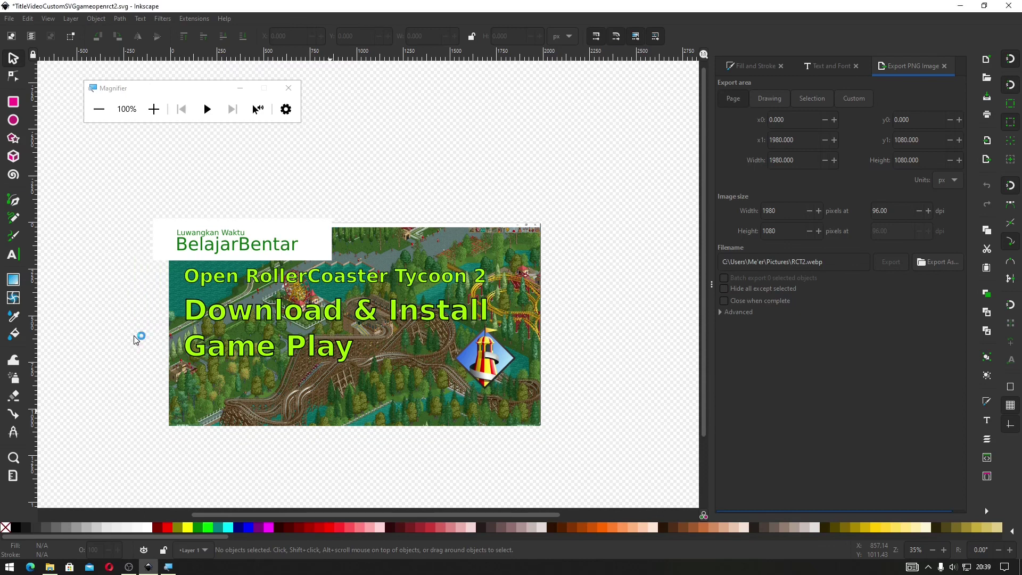
# Step: Refresh Pictures and compare the re-exported 3.17 MB RCT2.webp with the 835 KB RCT2.jpg
pyautogui.click(49, 566)
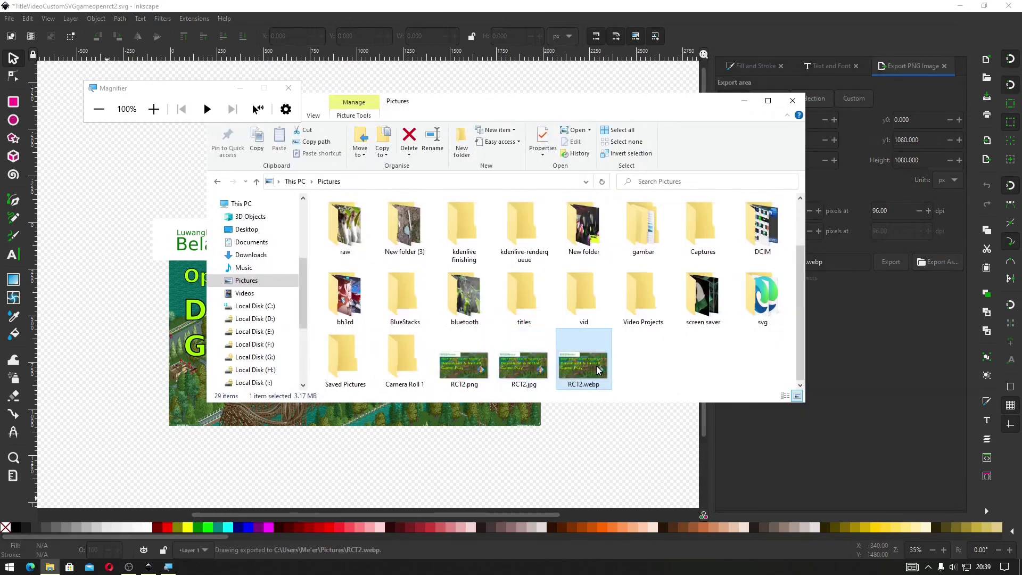
pyautogui.rightClick(627, 358)
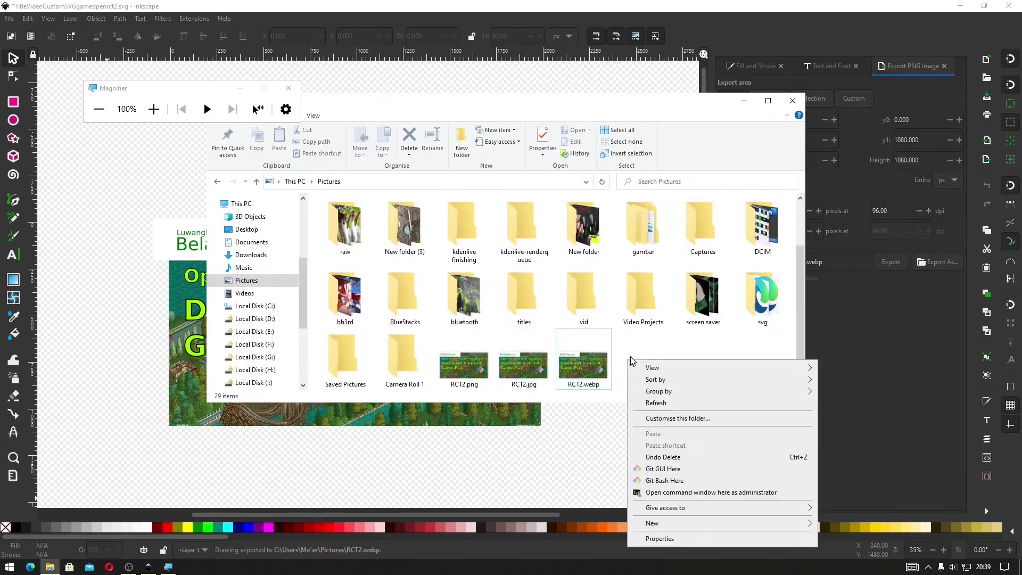
pyautogui.click(641, 403)
pyautogui.scroll(-2, 603, 377)
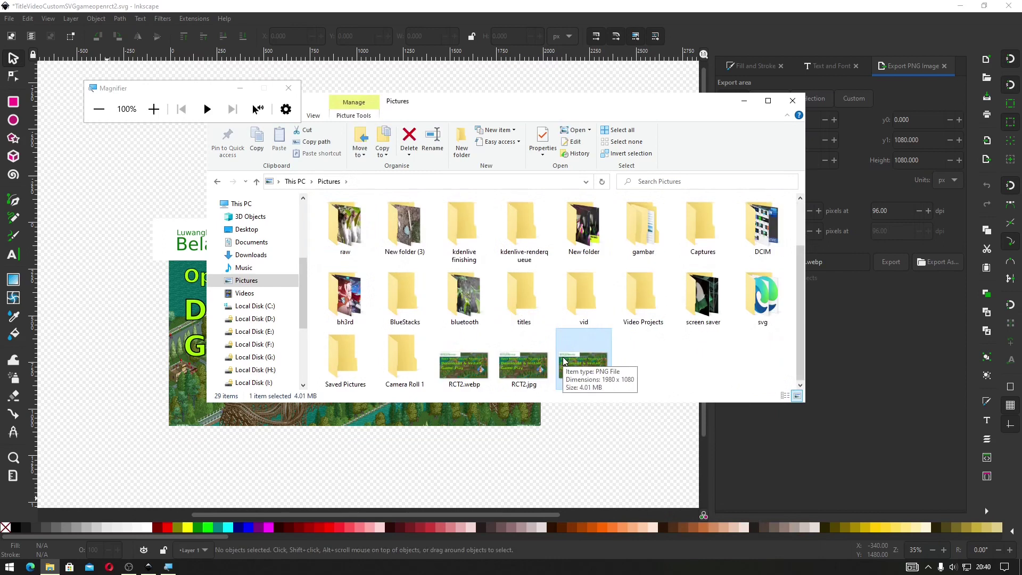
pyautogui.click(468, 366)
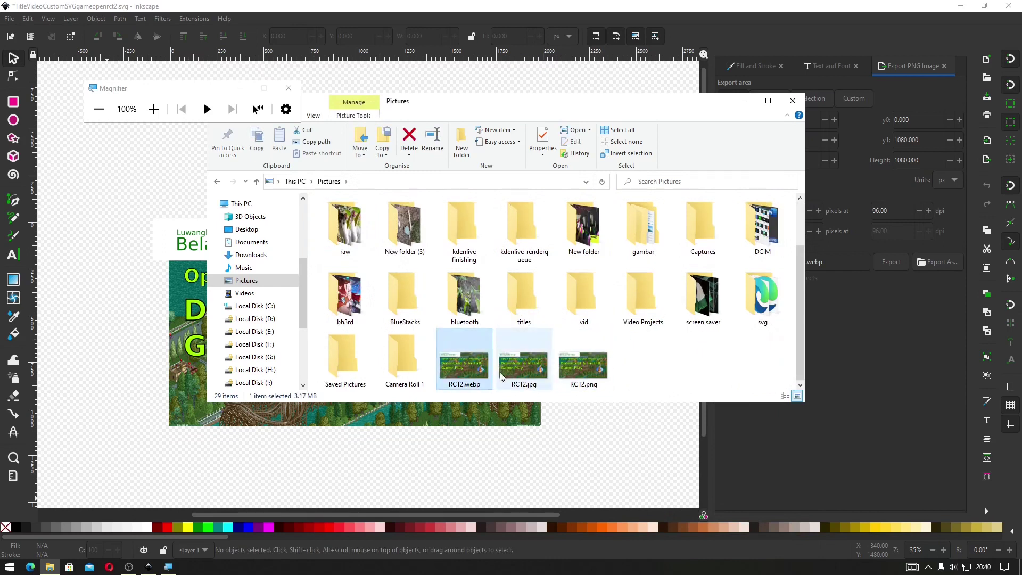
pyautogui.click(524, 367)
pyautogui.click(482, 372)
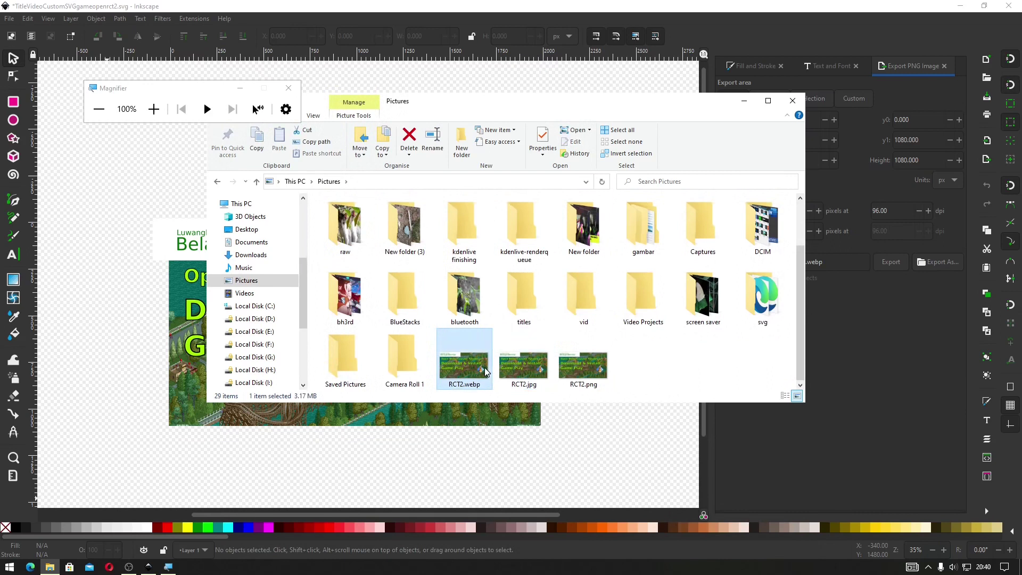
pyautogui.doubleClick(484, 371)
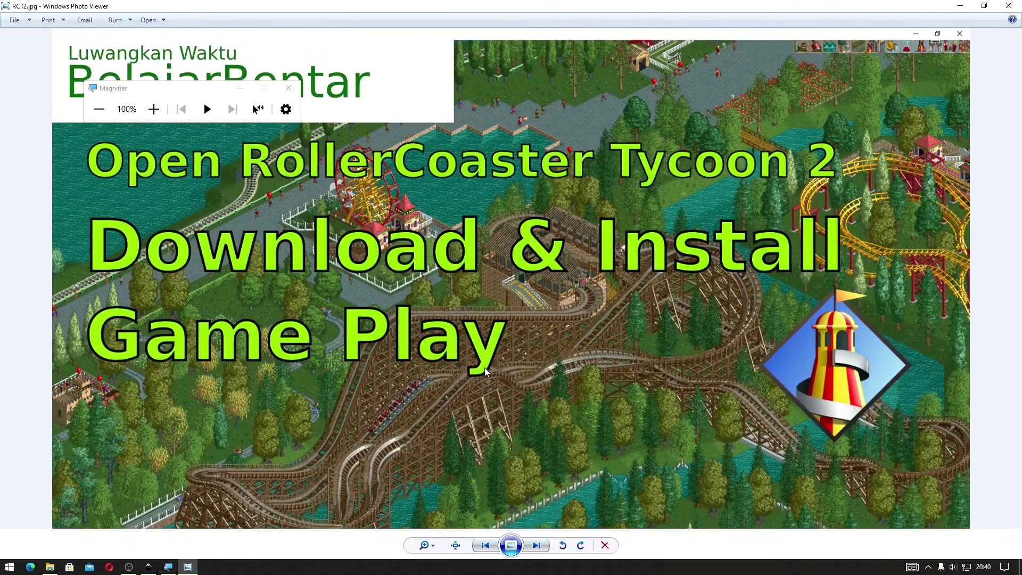
pyautogui.press('Right')
pyautogui.press('Left')
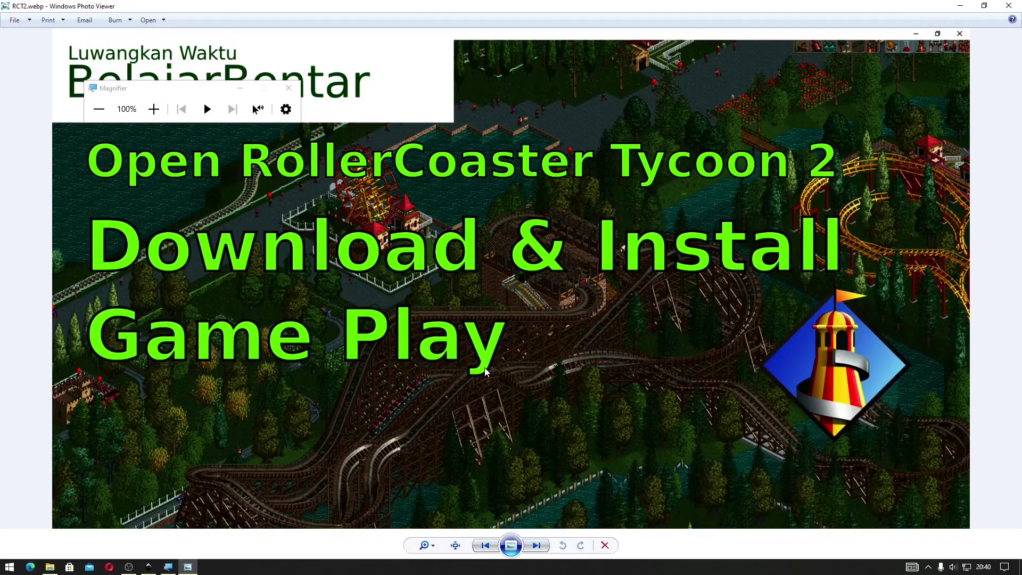
pyautogui.click(1009, 5)
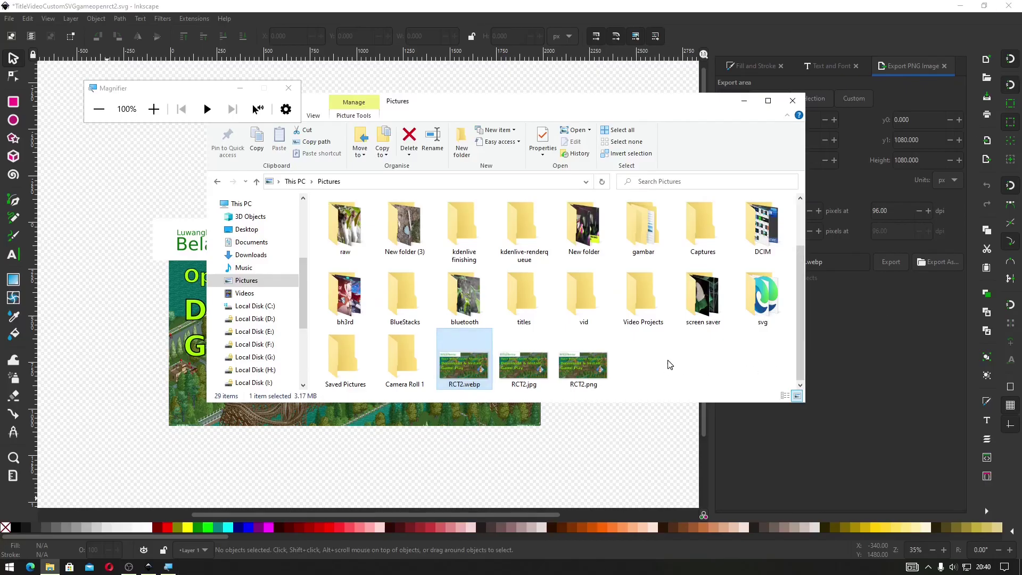
# Step: Overwrite RCT2.webp as a lossy WebP with Balanced encoding speed and quality 10
pyautogui.click(898, 263)
pyautogui.click(607, 335)
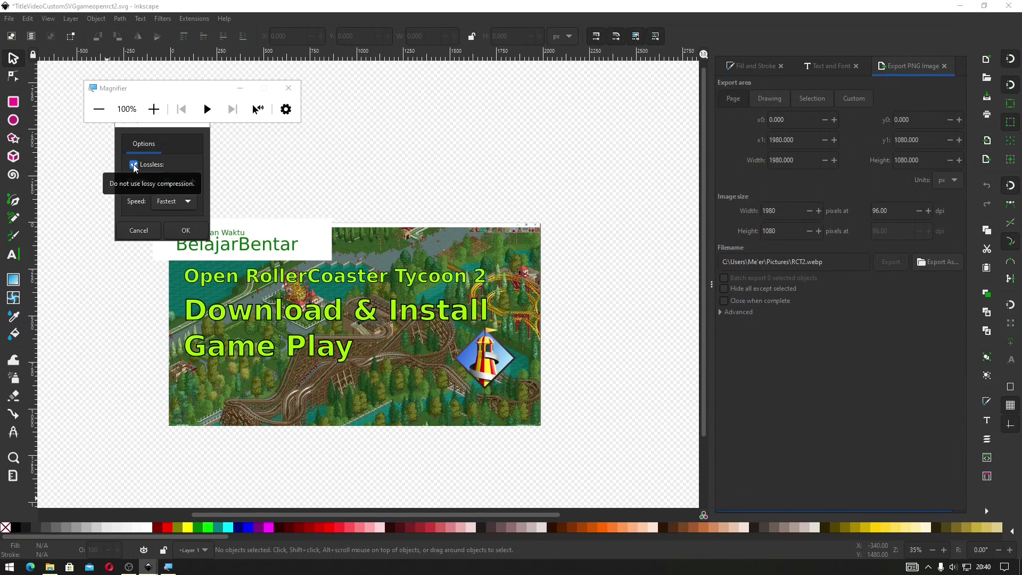
pyautogui.click(133, 165)
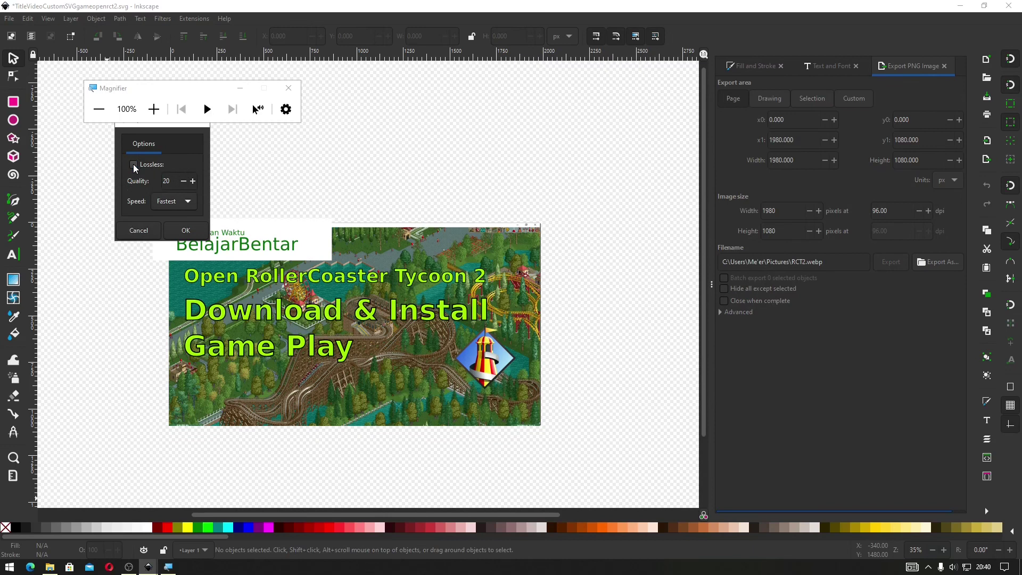
pyautogui.click(163, 203)
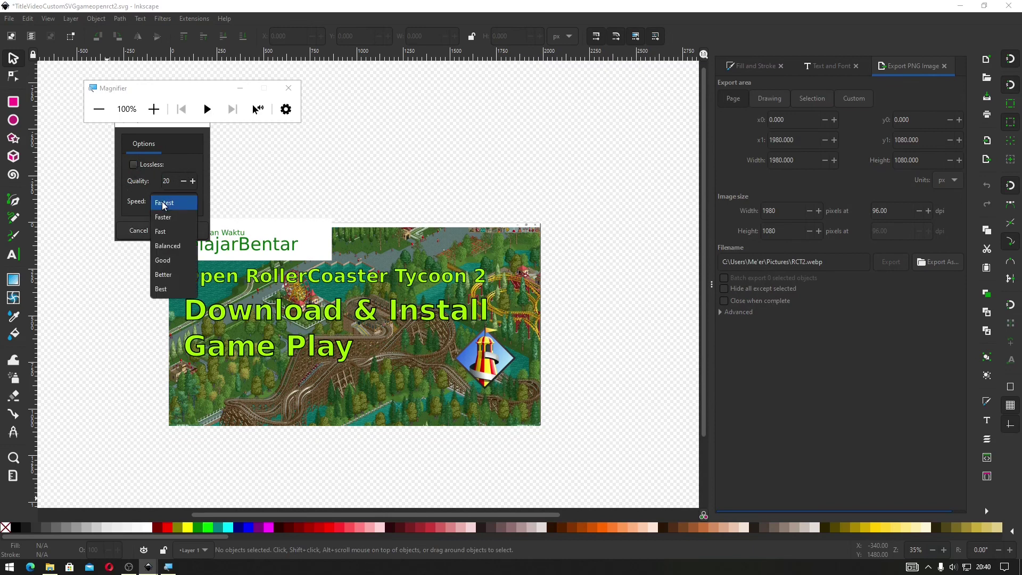
pyautogui.click(162, 250)
pyautogui.click(163, 181)
pyautogui.press('Delete')
pyautogui.write('1')
pyautogui.click(181, 232)
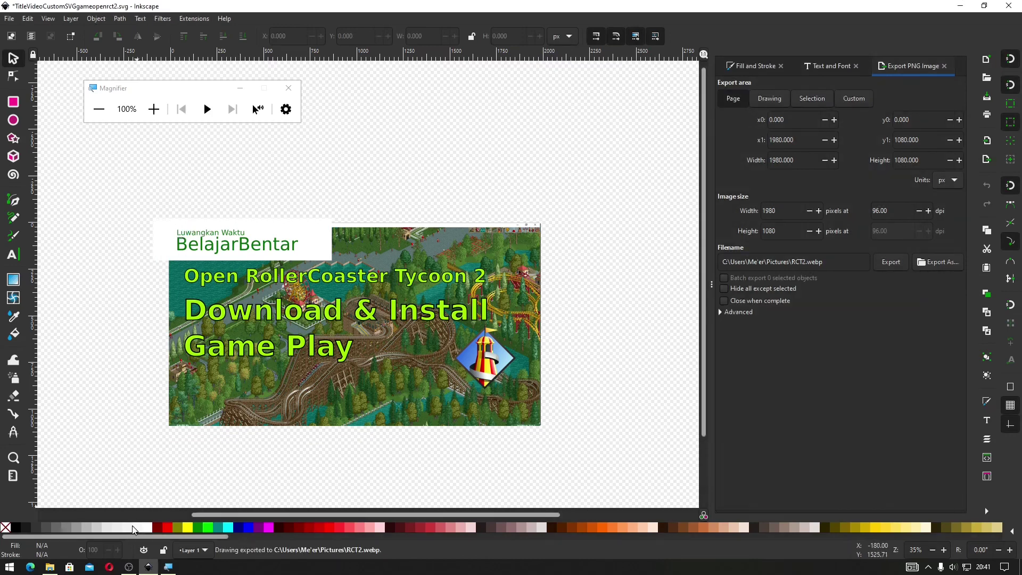
# Step: Compare sizes of RCT2.jpg (835 KB), RCT2.png (4.01 MB) and RCT2.webp (138 KB), then open RCT2.webp
pyautogui.click(49, 566)
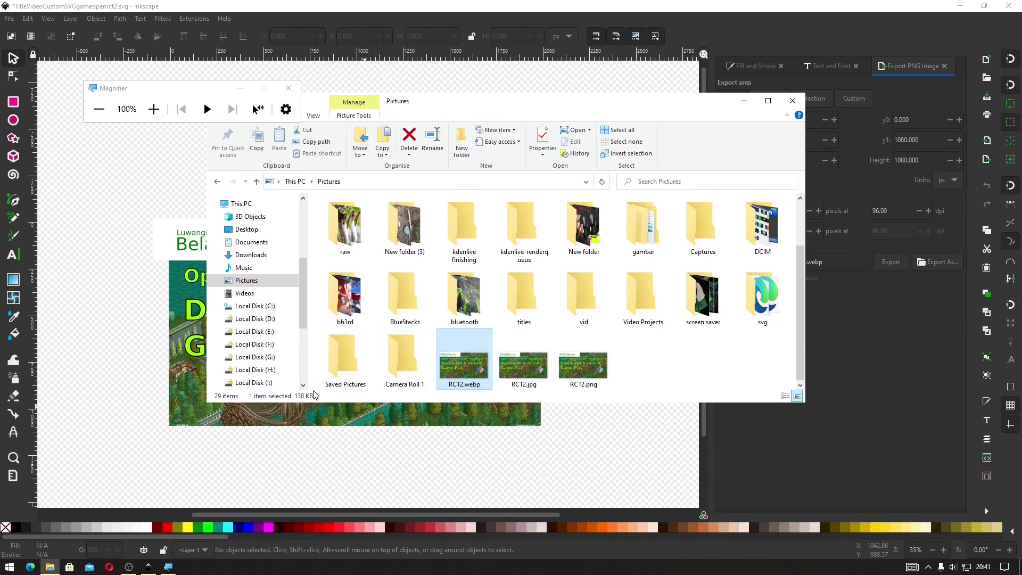
pyautogui.click(525, 371)
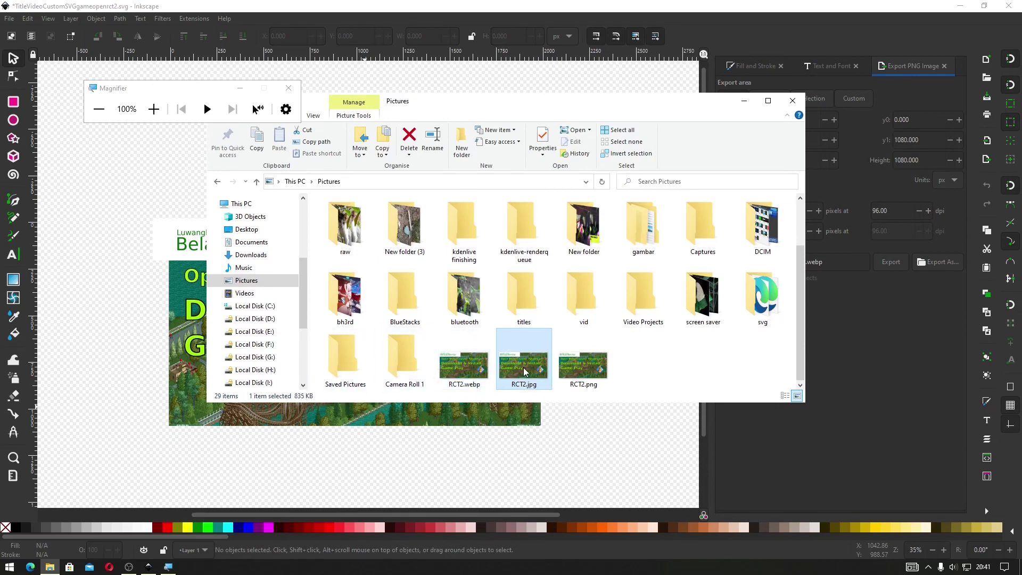
pyautogui.click(587, 368)
pyautogui.click(532, 367)
pyautogui.click(468, 364)
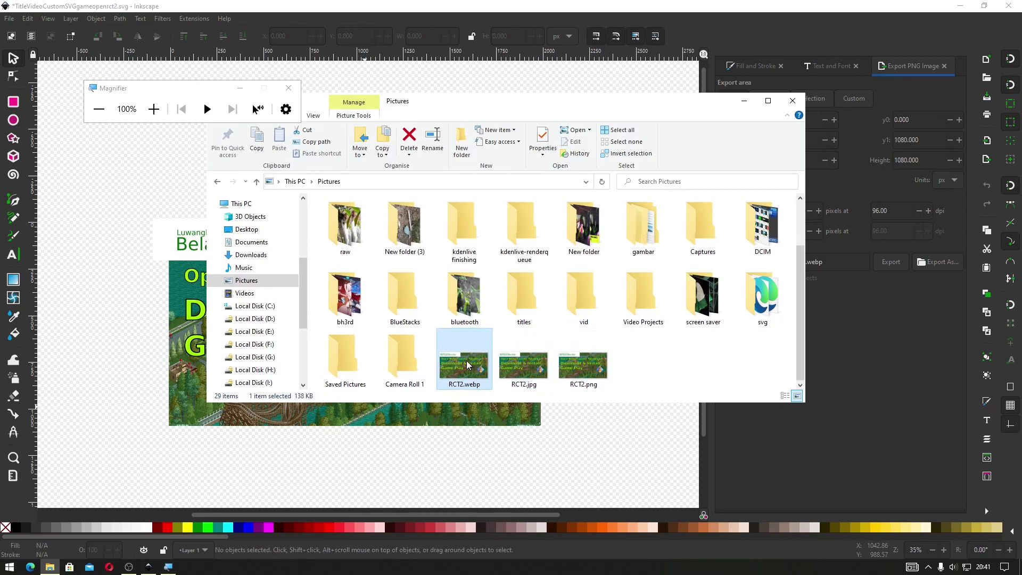
pyautogui.doubleClick(466, 364)
# Step: Zoom in and out on the lossy RCT2.webp, launch Google Chrome Beta, and close Photo Viewer
pyautogui.scroll(3, 466, 360)
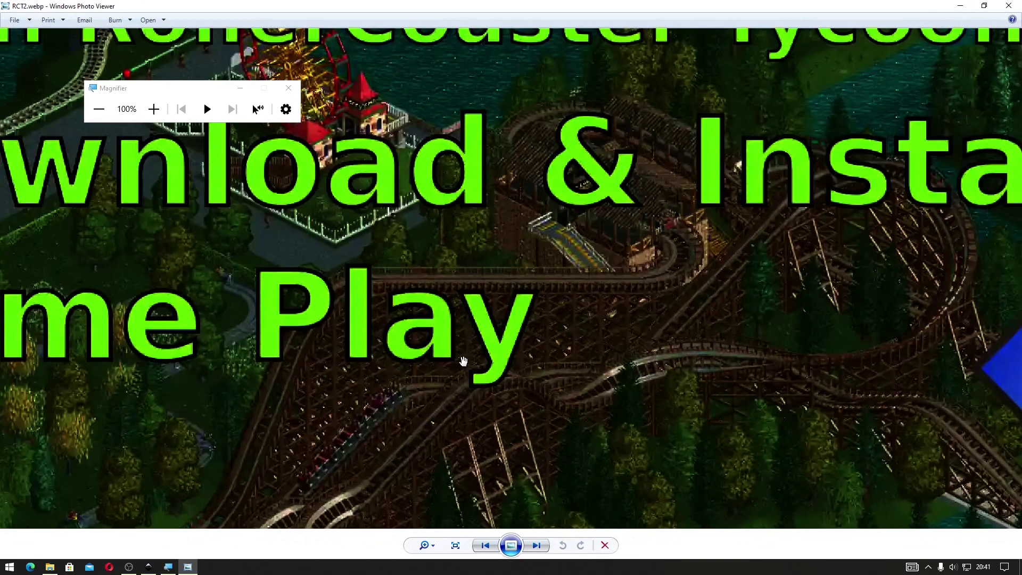
pyautogui.scroll(-3, 457, 361)
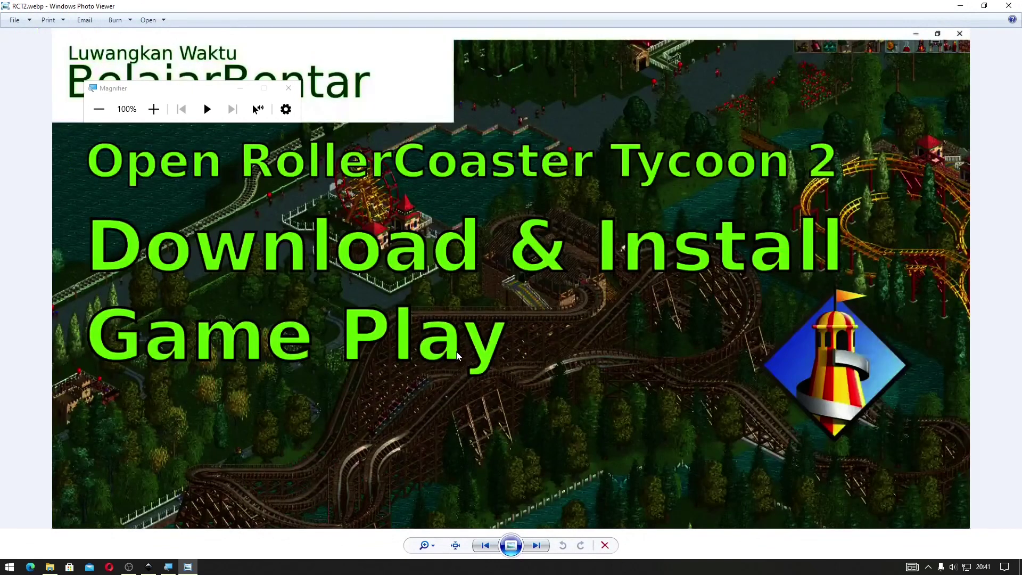
pyautogui.click(10, 566)
pyautogui.click(192, 469)
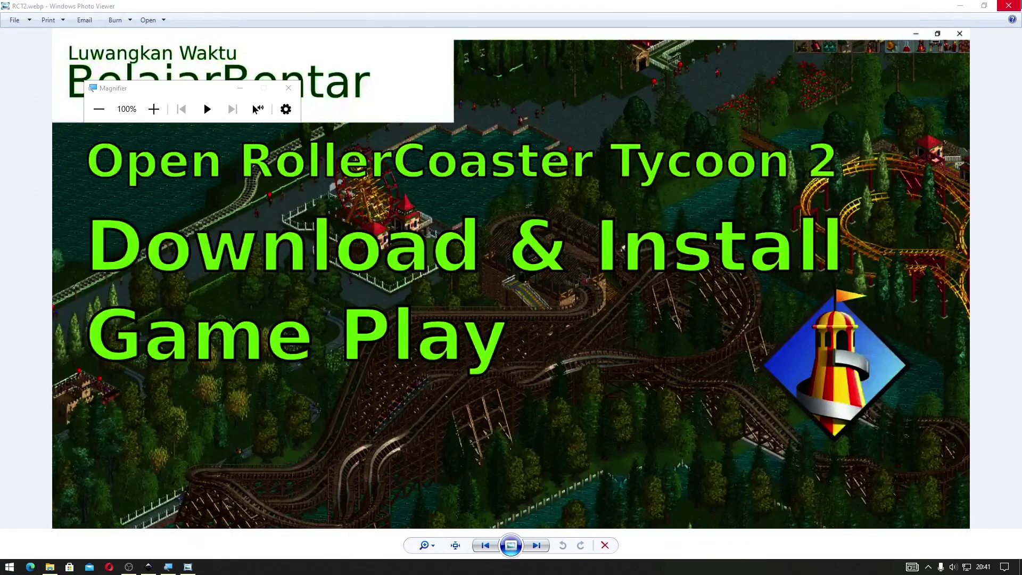
pyautogui.click(1009, 5)
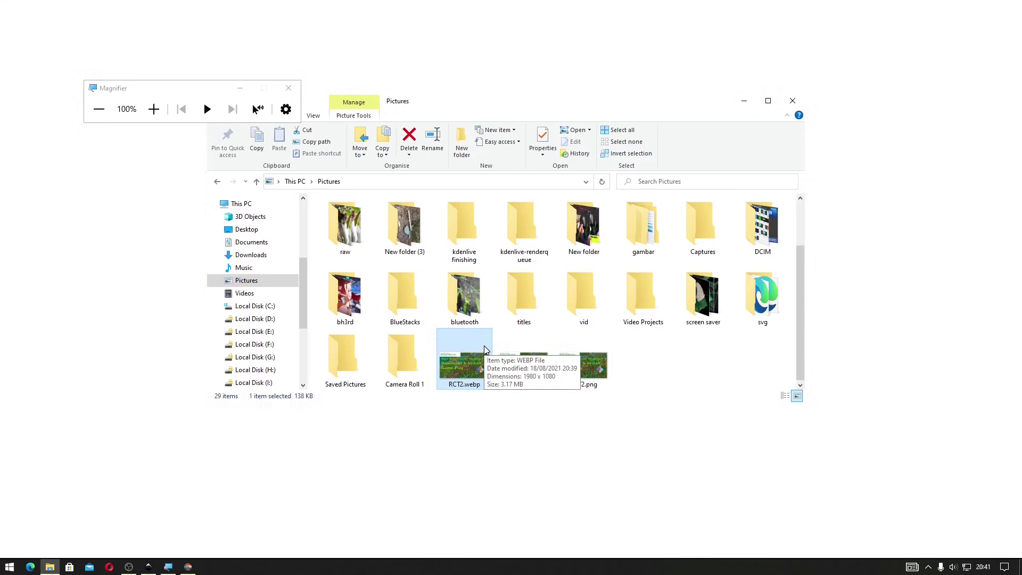
# Step: Drop RCT2.webp into Chrome and view it at its full 1980×1080 size
pyautogui.moveTo(468, 371); pyautogui.dragTo(85, 366)
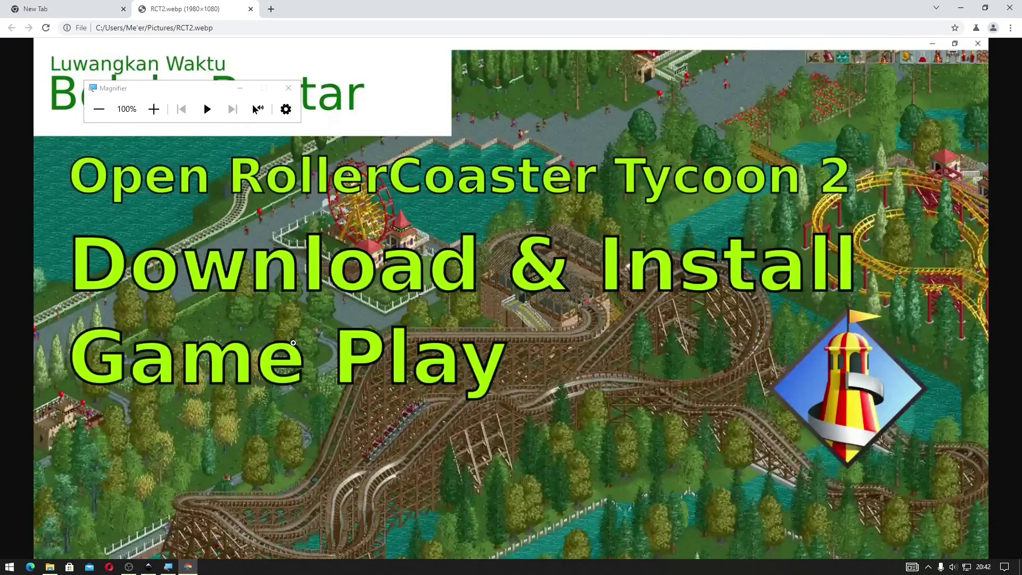
pyautogui.click(293, 343)
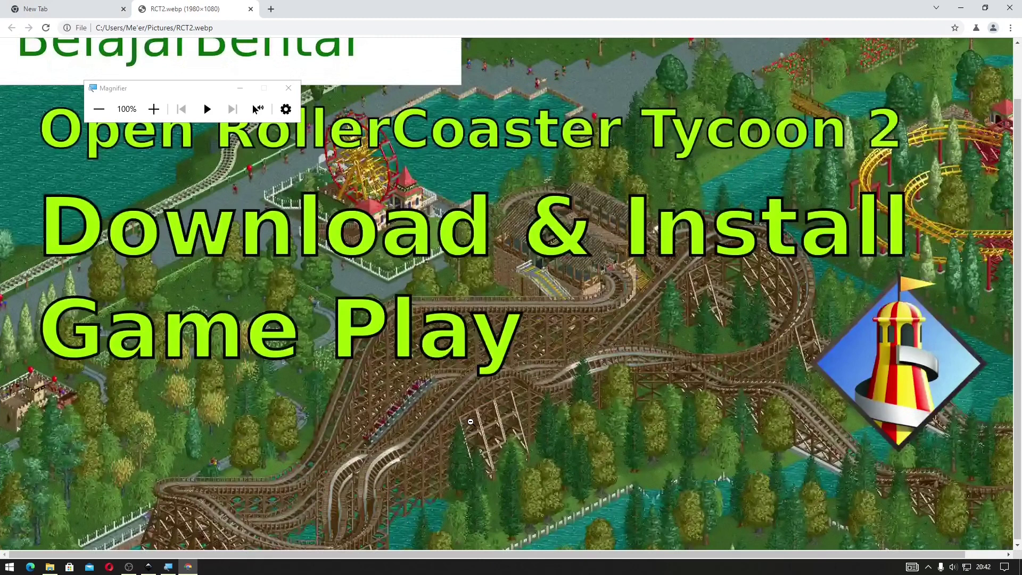